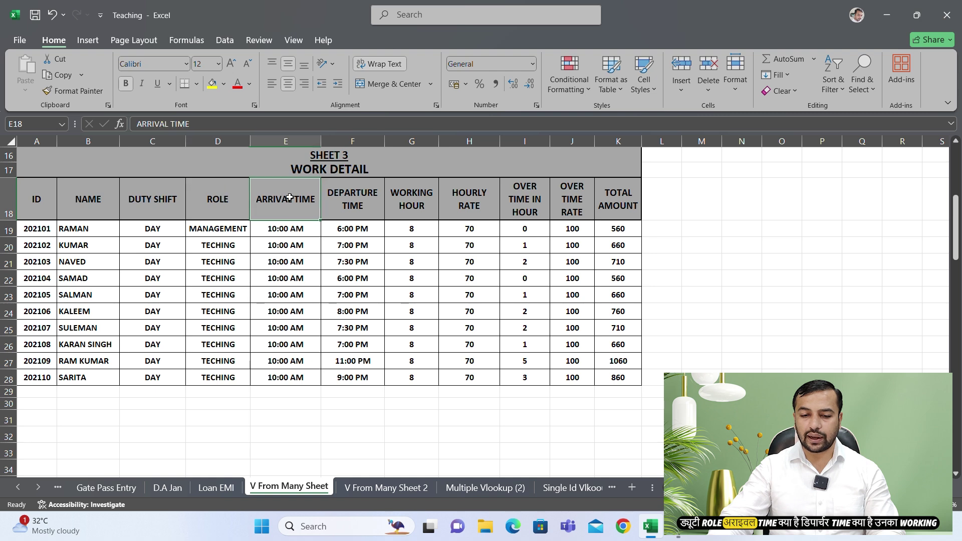
- Review the work detail table's time, hour, rate and amount headings and the values in the arrival, departure, working hour and hourly rate columns
left_click(349, 200)
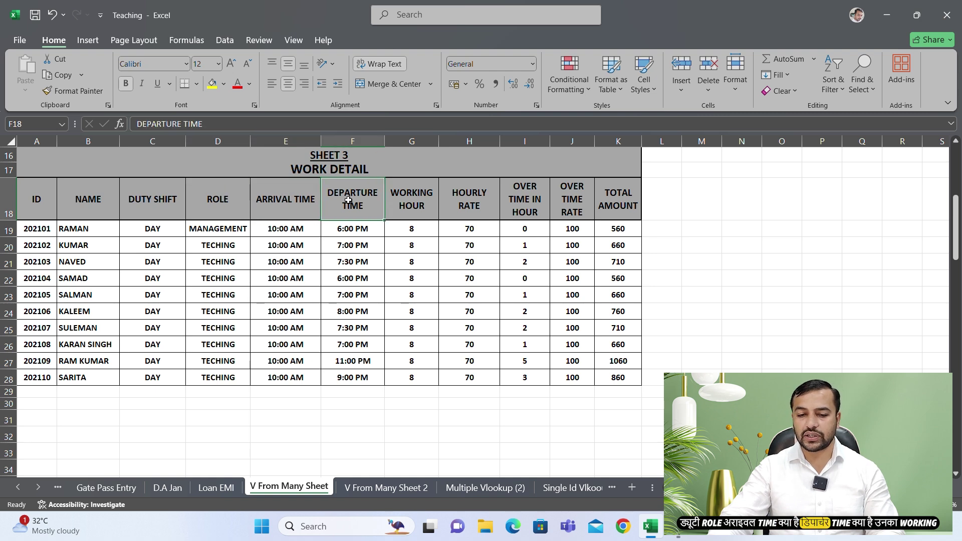
left_click(434, 200)
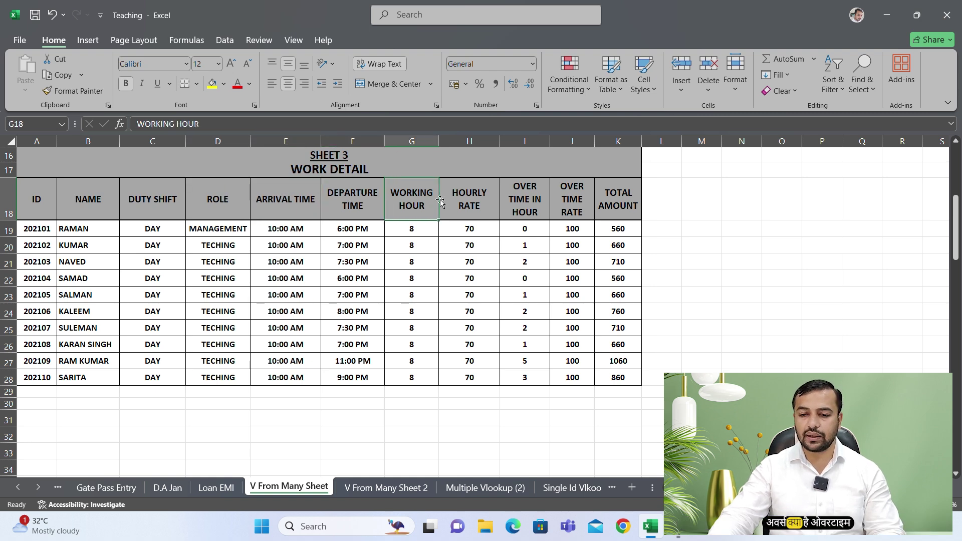
left_click(470, 199)
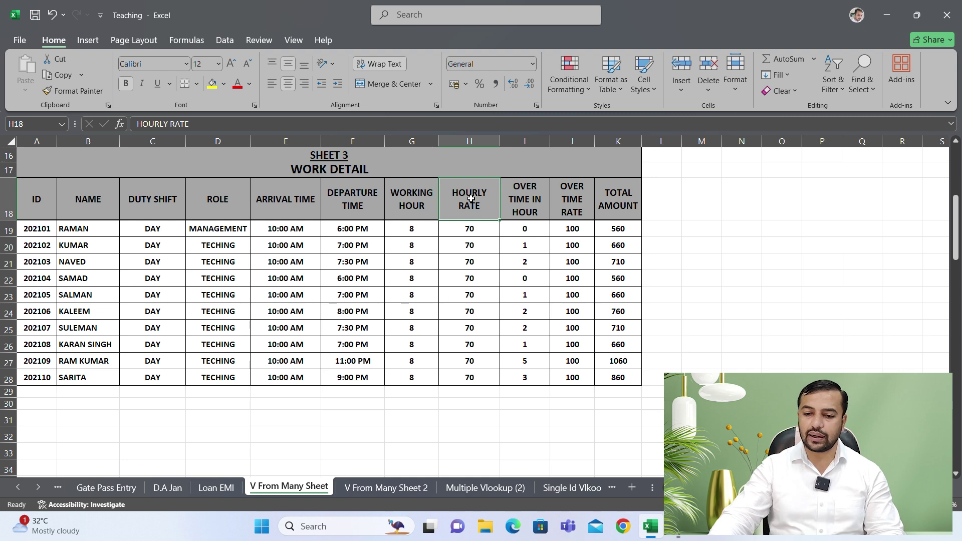
left_click(524, 198)
left_click(572, 200)
left_click(609, 201)
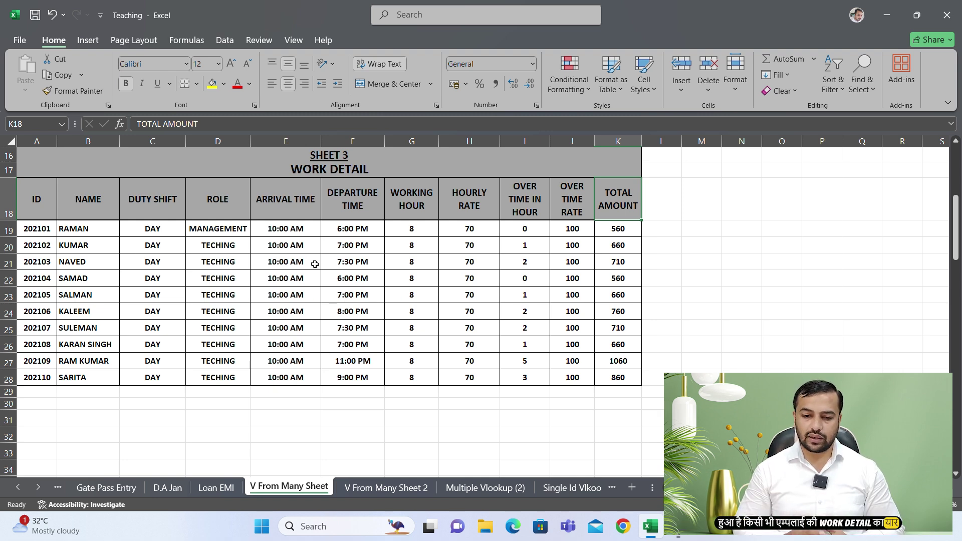
left_click_drag(286, 200, 304, 371)
left_click_drag(362, 199, 355, 376)
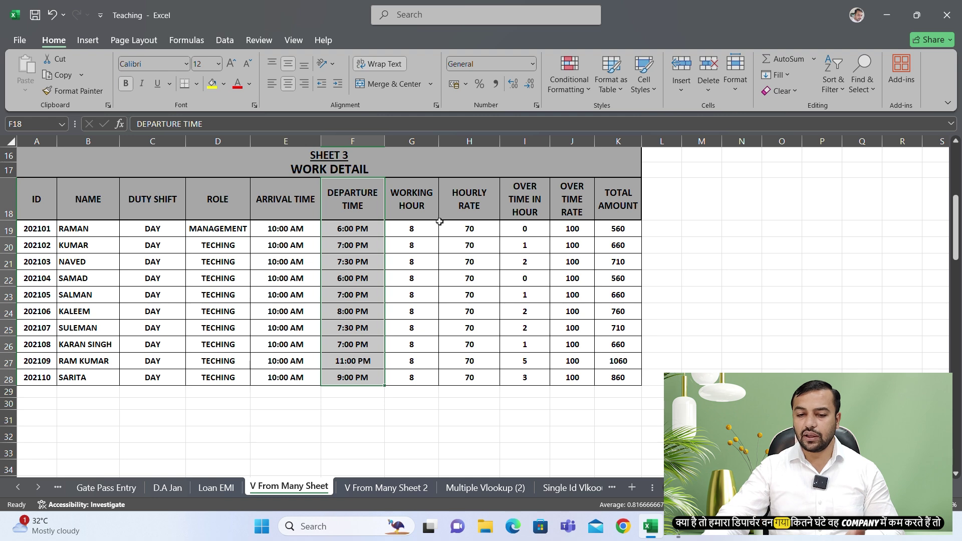
left_click_drag(417, 199, 414, 373)
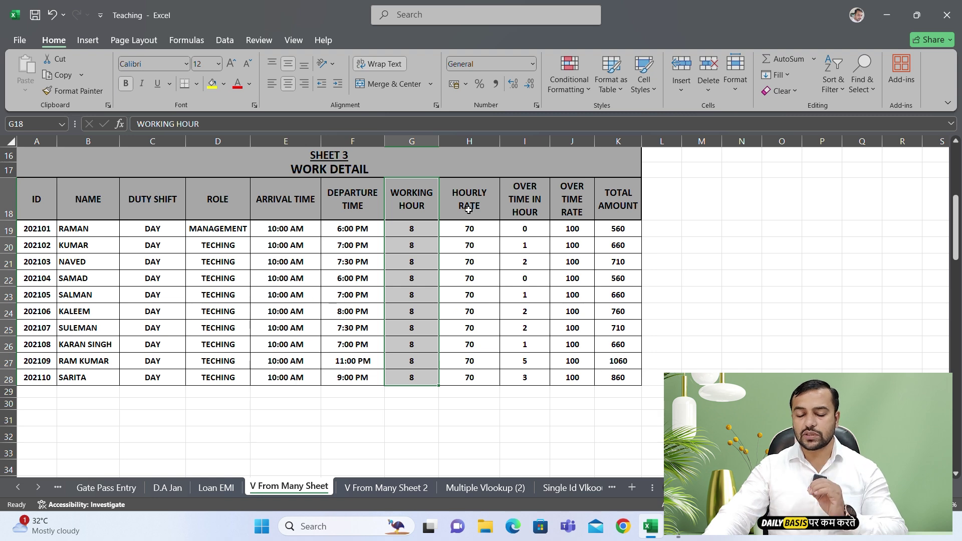
left_click_drag(469, 209, 475, 370)
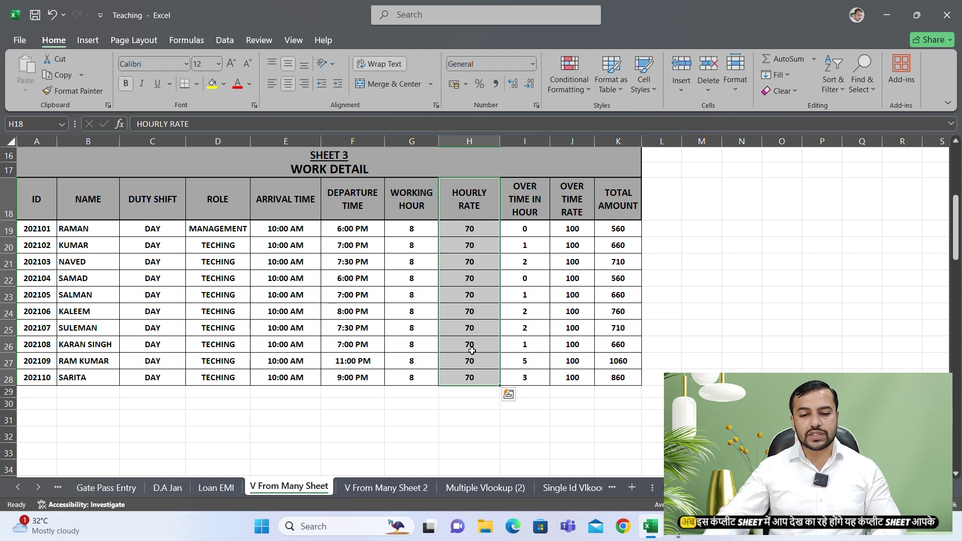
- Examine the whole SHEET 3 work detail table, including its ID and NAME columns
left_click_drag(23, 150, 493, 372)
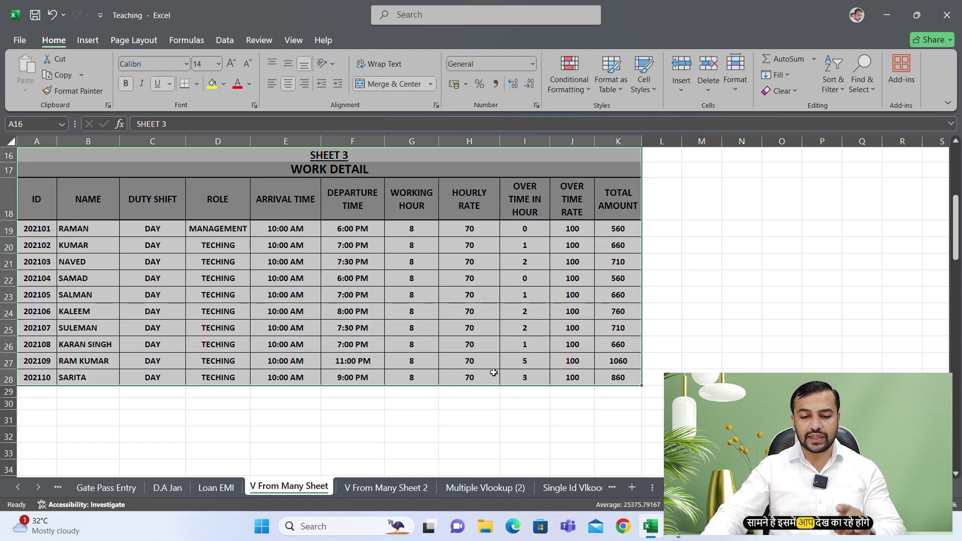
left_click(410, 310)
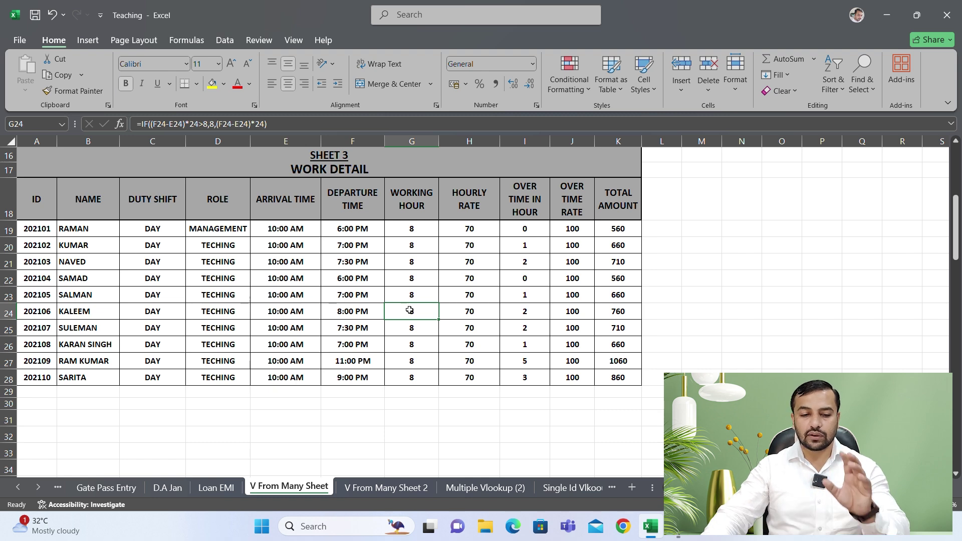
left_click_drag(28, 229, 27, 378)
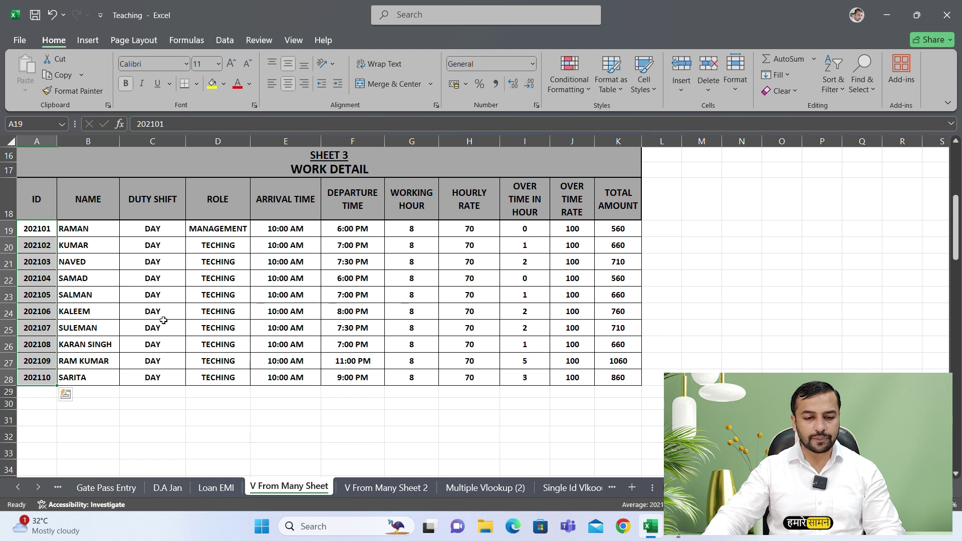
left_click_drag(92, 231, 85, 343)
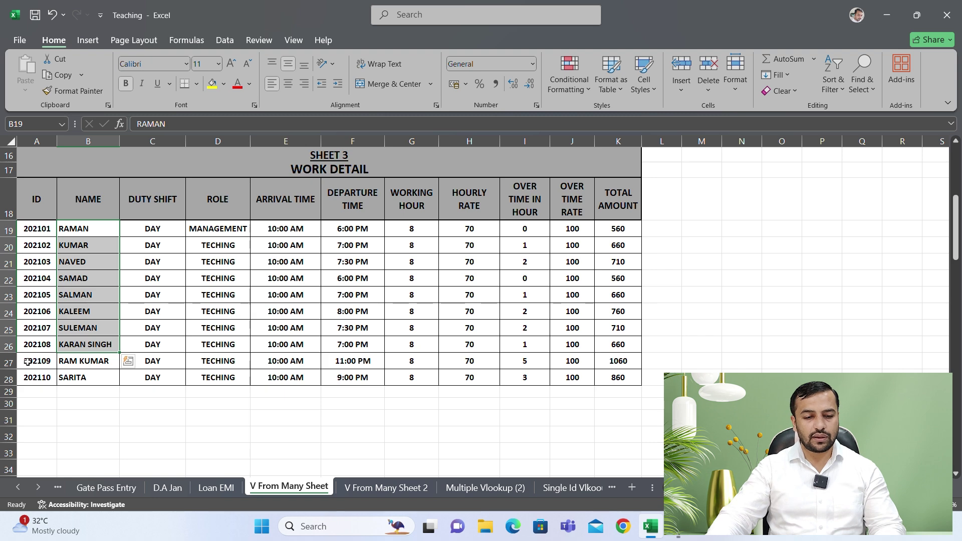
left_click_drag(37, 227, 29, 375)
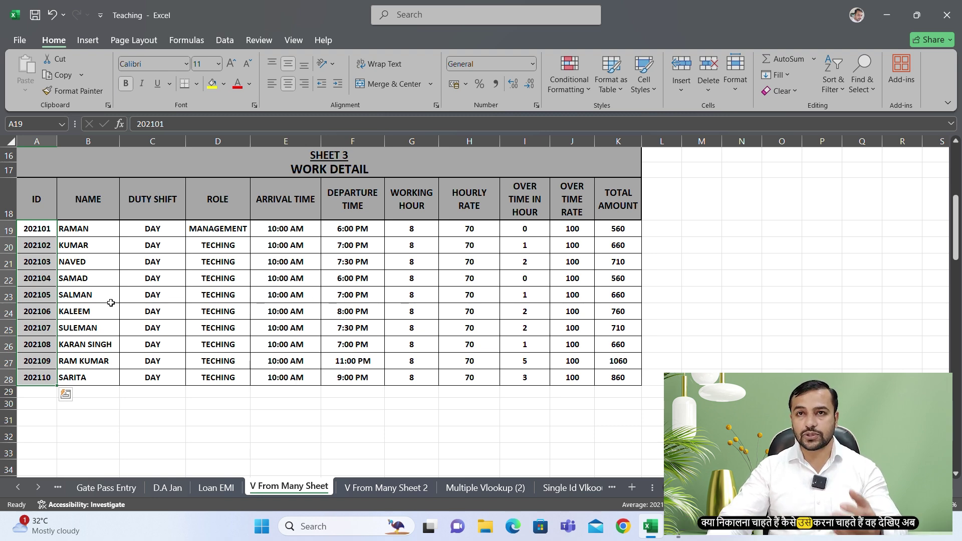
- Copy the work detail header row A18:K18 to row 31 starting at A31, and autofit that row's height
left_click_drag(36, 201, 613, 207)
key("ctrl+c")
left_click(42, 421)
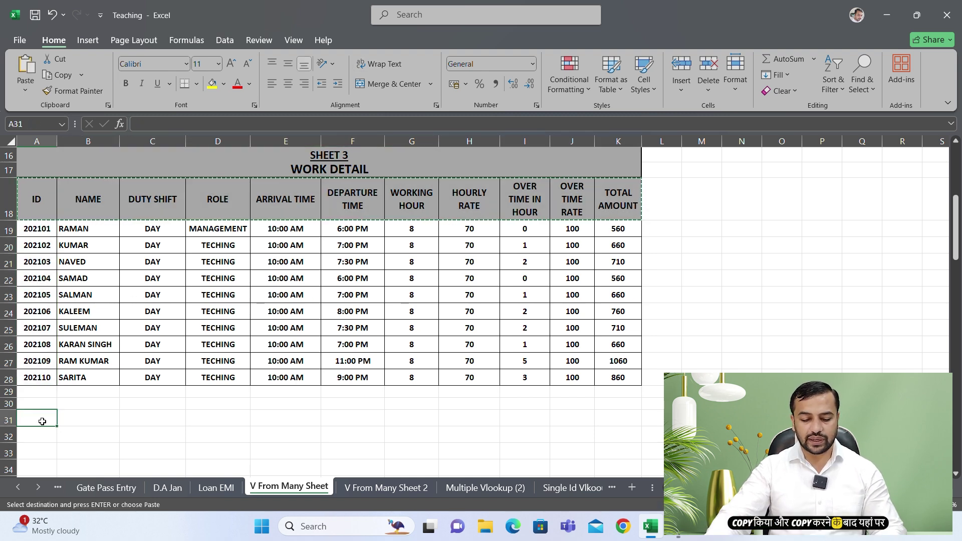
key("ctrl+v")
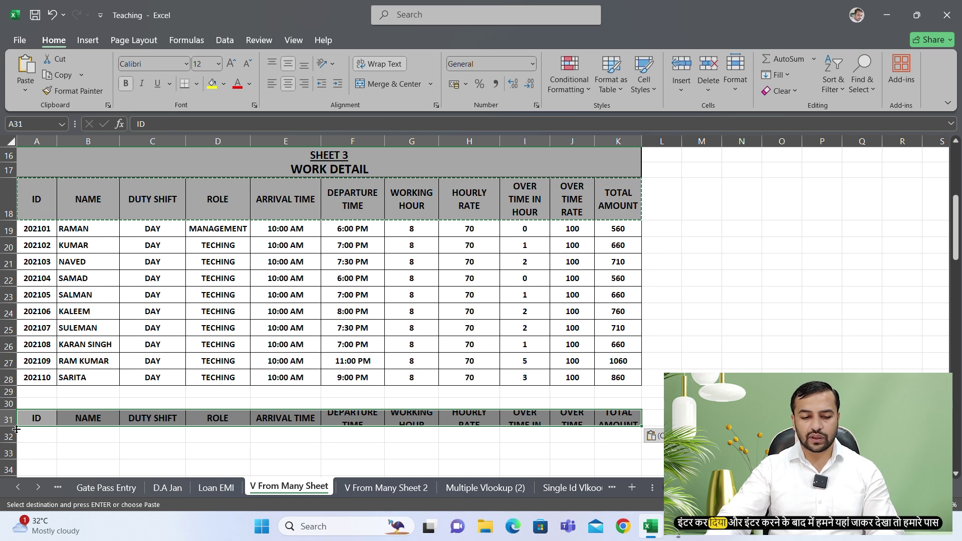
double_click(16, 428)
left_click_drag(954, 249, 954, 269)
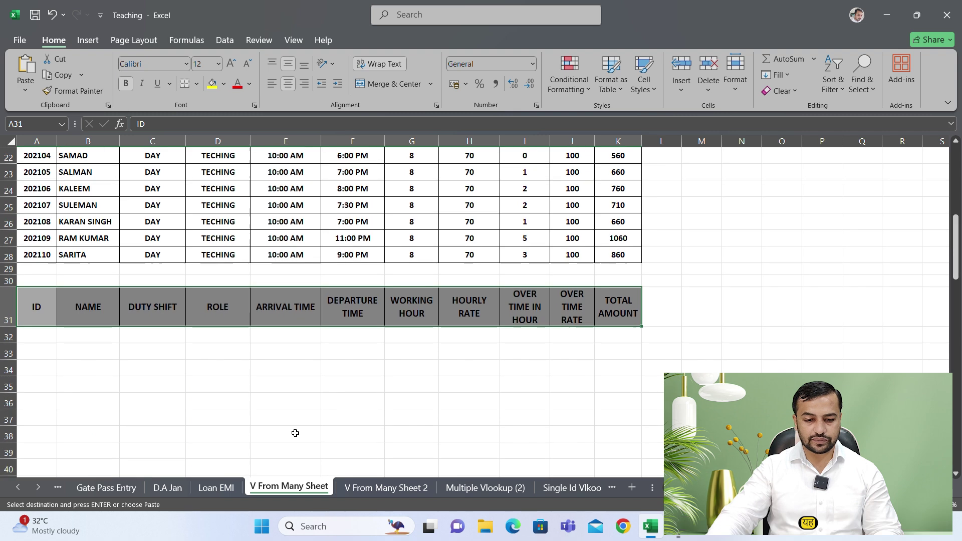
left_click(220, 397)
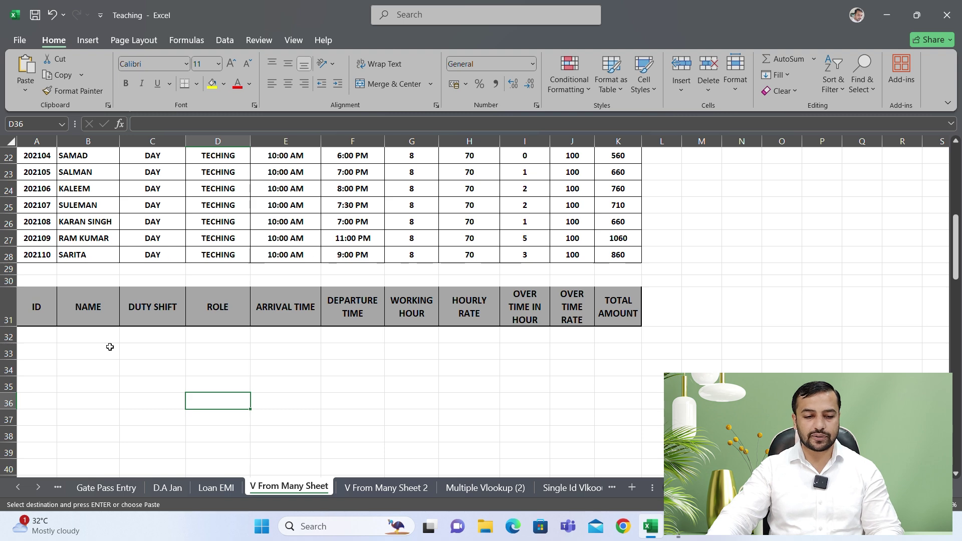
- Enter the first employee's ID in cell A32, under the ID heading of the copied header row
left_click(40, 341)
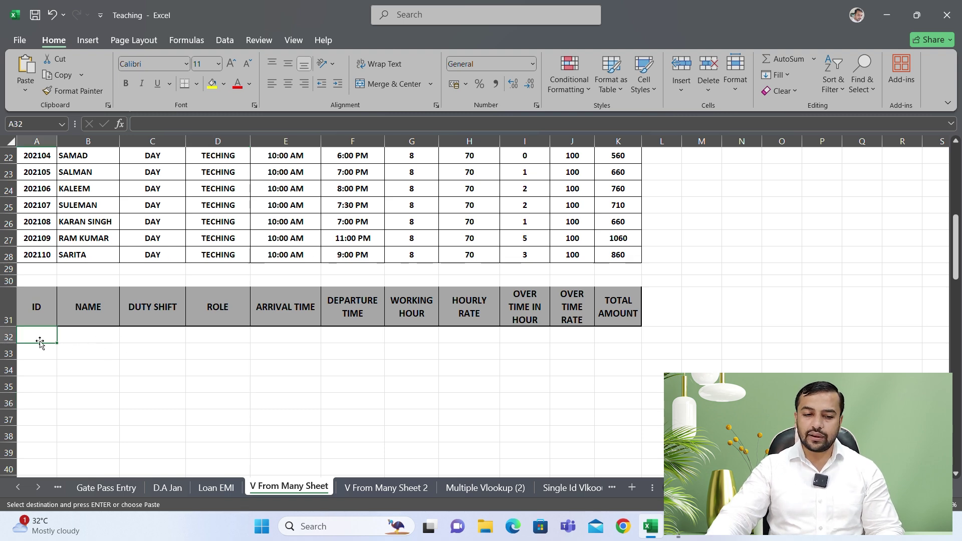
scroll(128, 329, "up", 2)
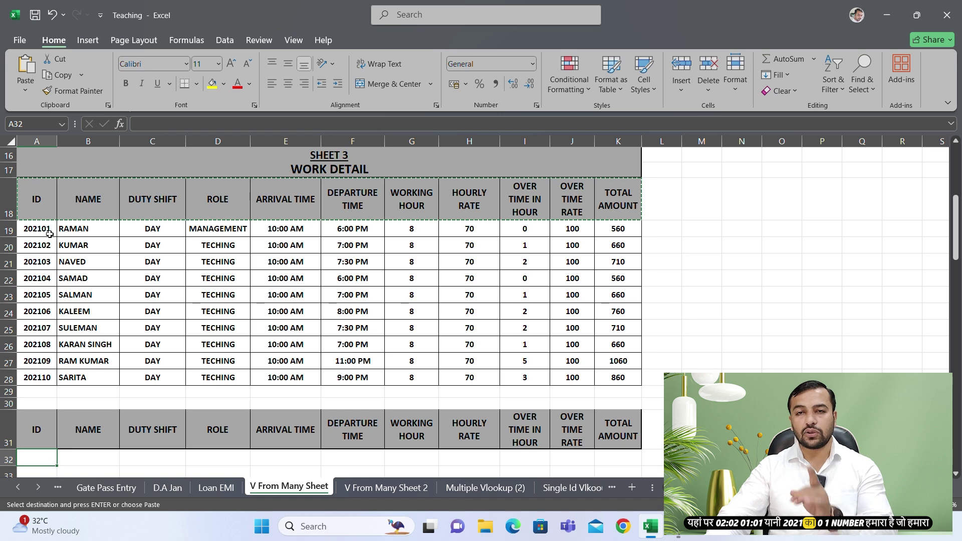
left_click(352, 119)
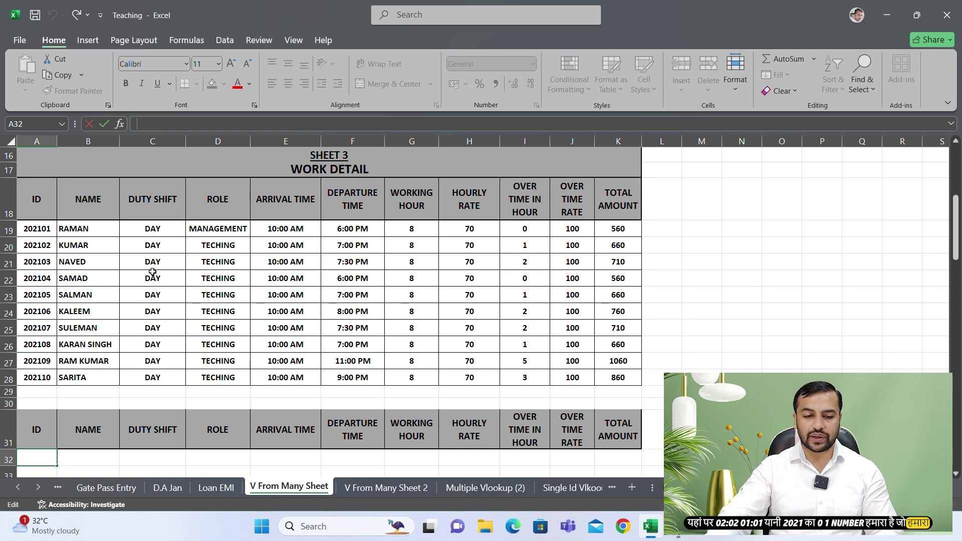
left_click(152, 273)
left_click(34, 452)
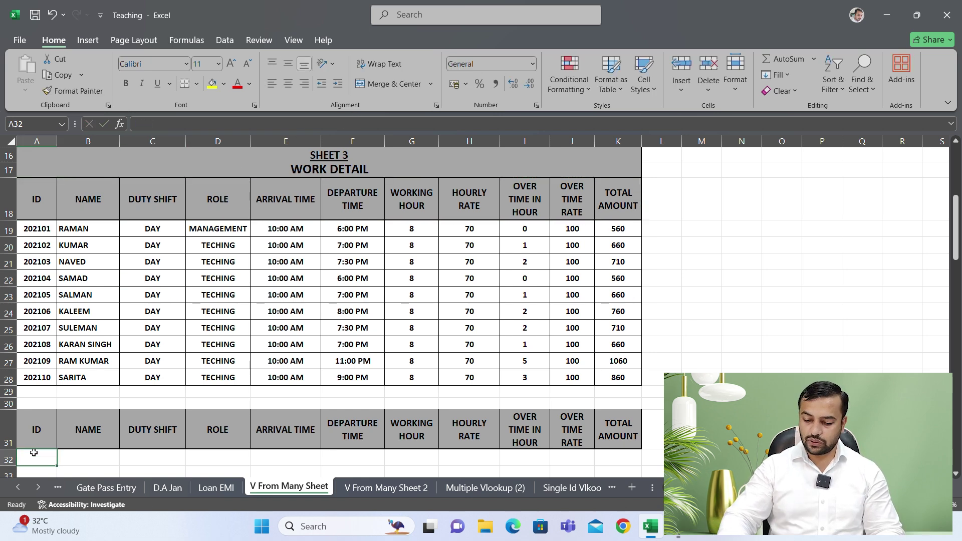
type("202101")
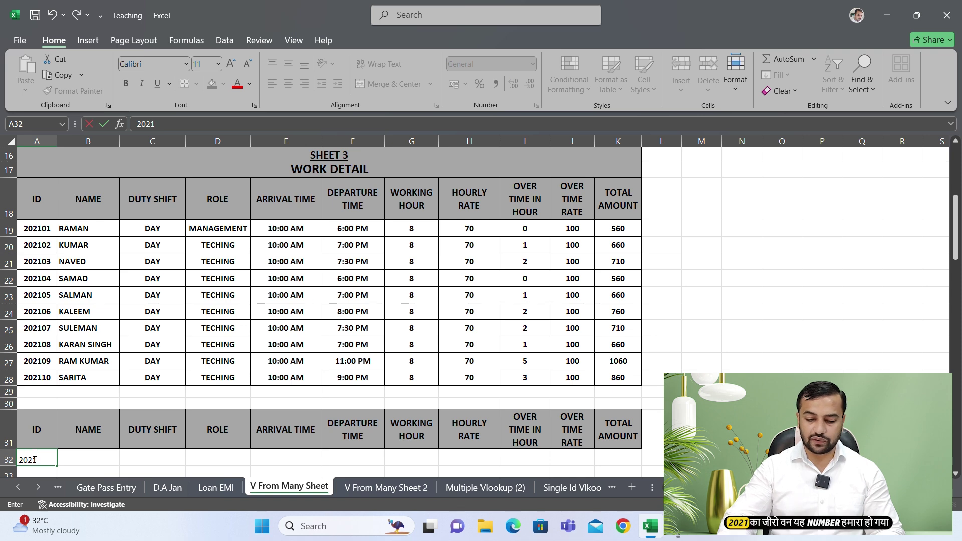
left_click(162, 394)
- Center and bold the cells A32:K32 below the copied header row
left_click_drag(39, 459, 606, 457)
left_click(287, 84)
left_click(126, 87)
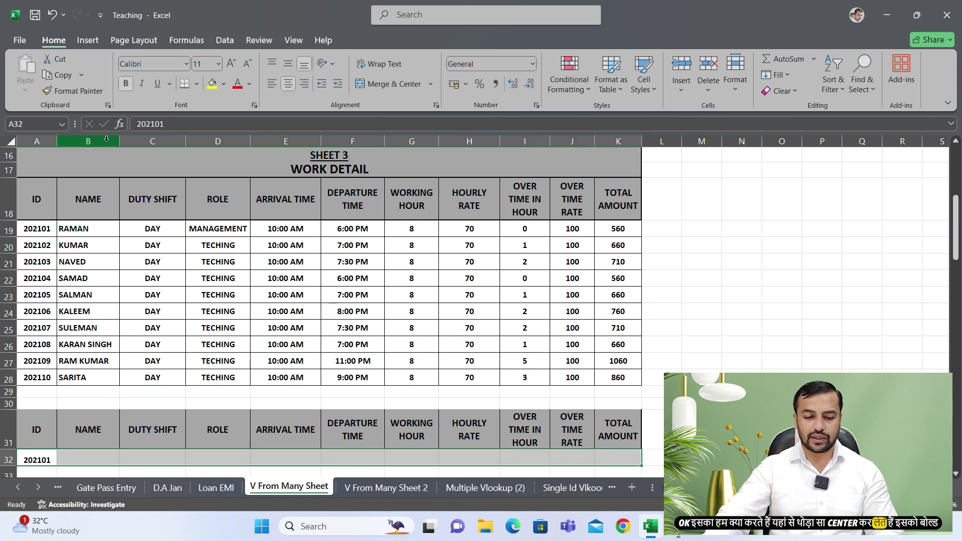
left_click(105, 439)
left_click(39, 458)
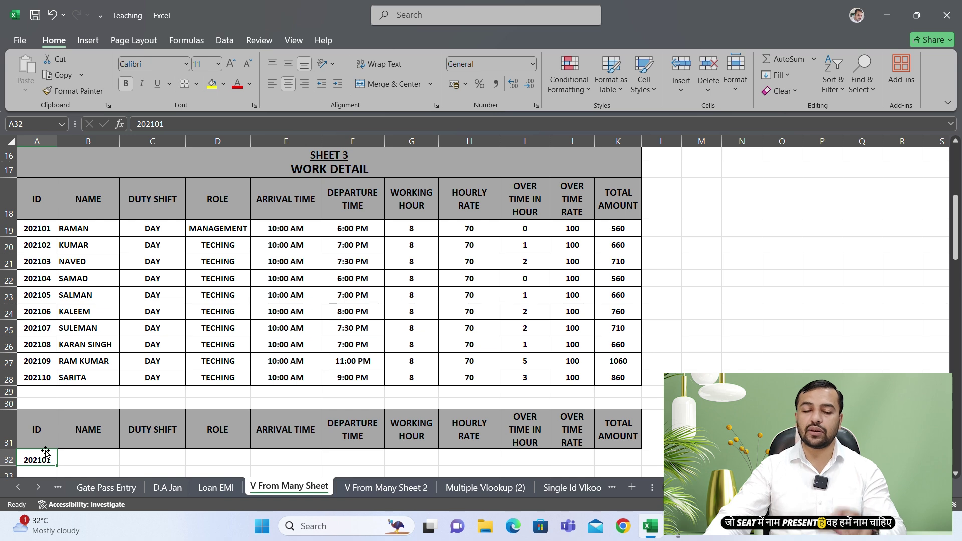
- Left-align the empty NAME cell B32 beside the entered ID
left_click(87, 453)
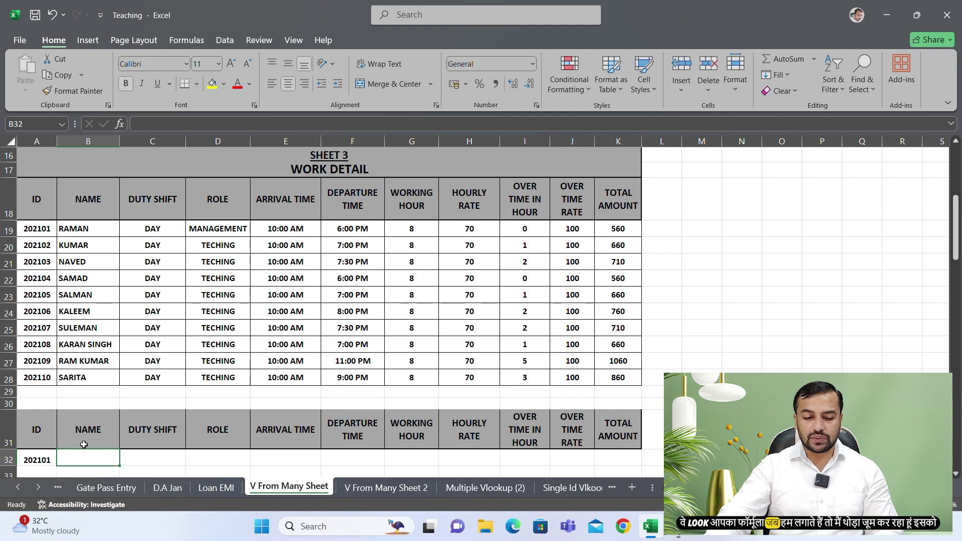
scroll(86, 445, "up", 5)
scroll(83, 443, "up", 2)
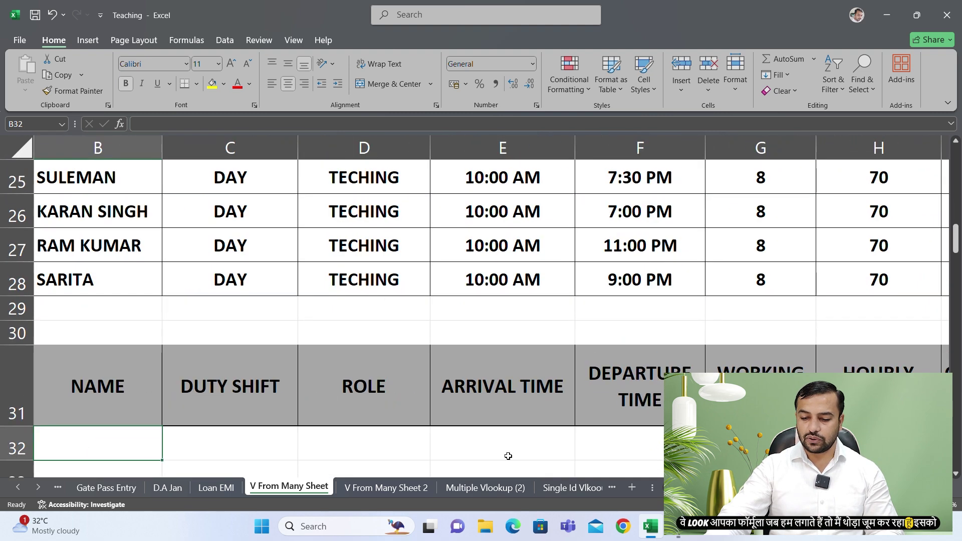
left_click(670, 488)
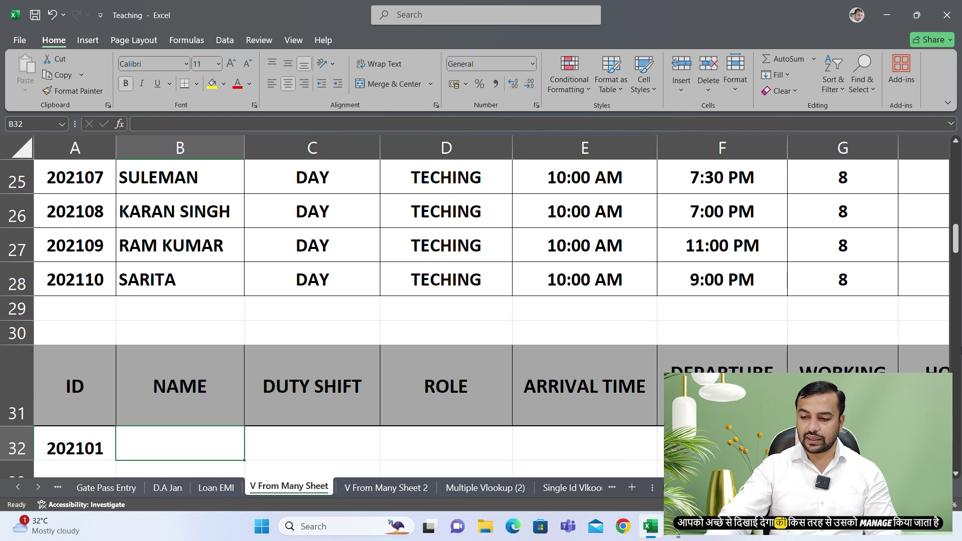
left_click_drag(960, 253, 957, 261)
scroll(129, 314, "up", 5)
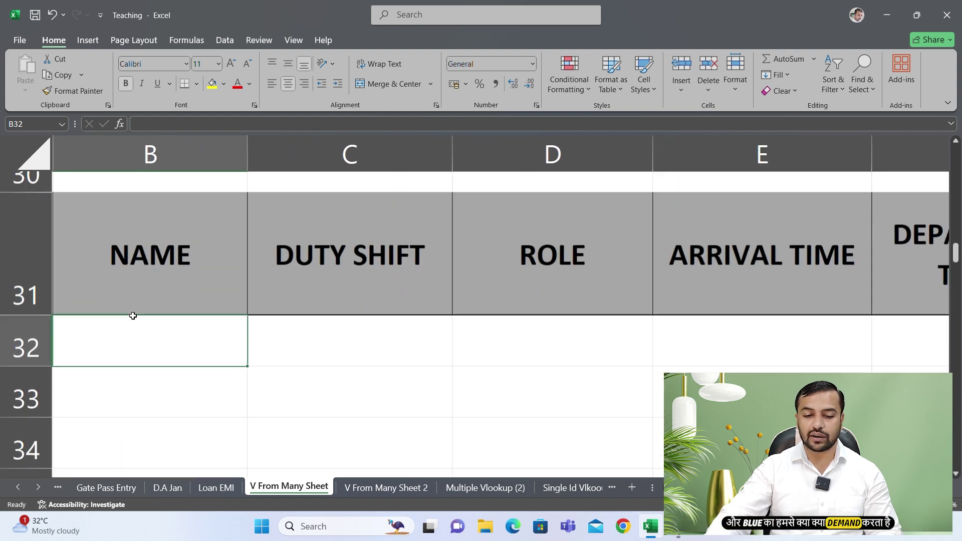
scroll(171, 322, "left", 3)
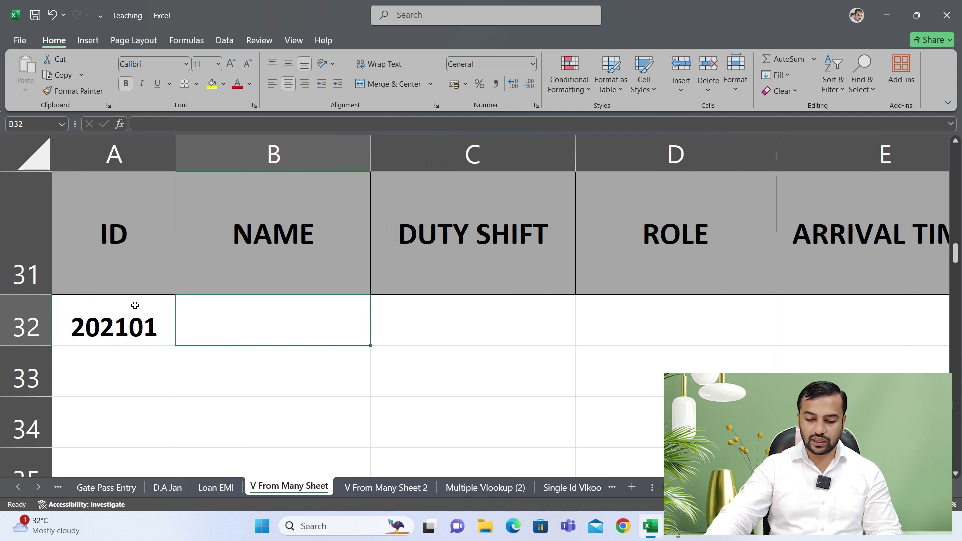
type("=")
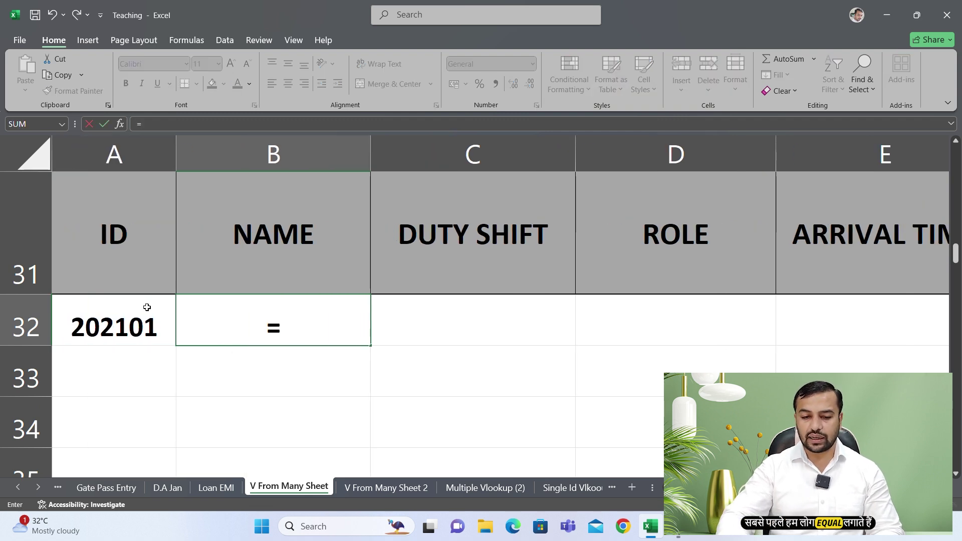
key("BackSpace")
key("Return")
key("Up")
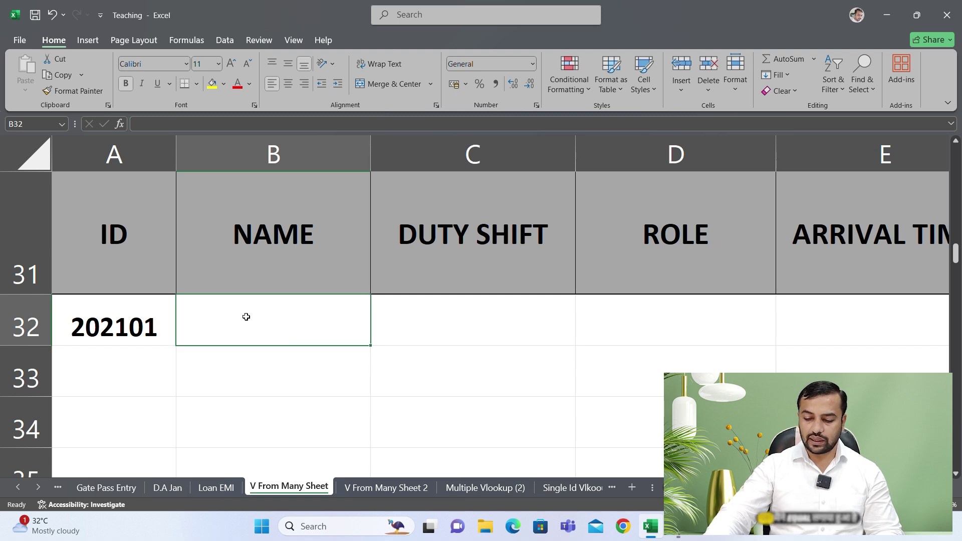
- Start a VLOOKUP formula in the NAME cell B32 with the ID cell A32 as the lookup value
type("=")
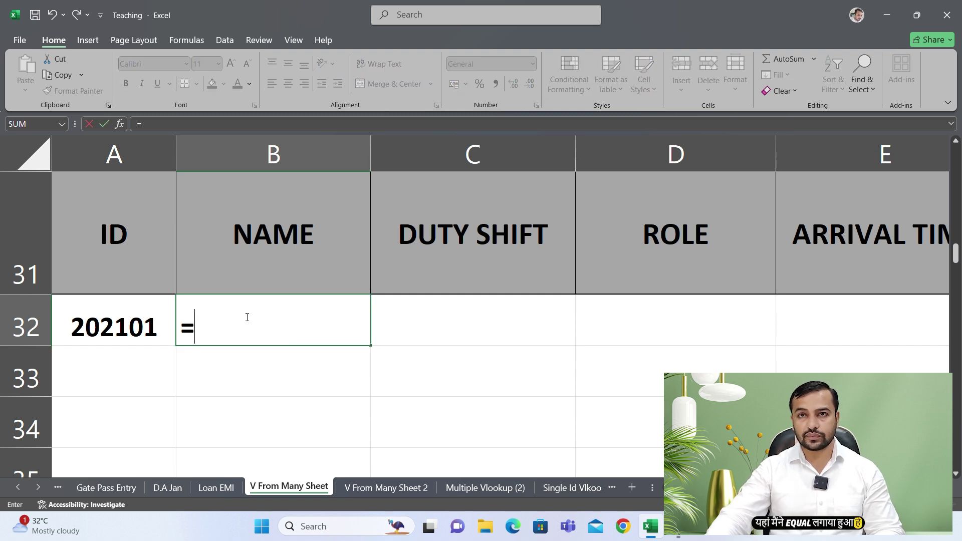
type("vlo")
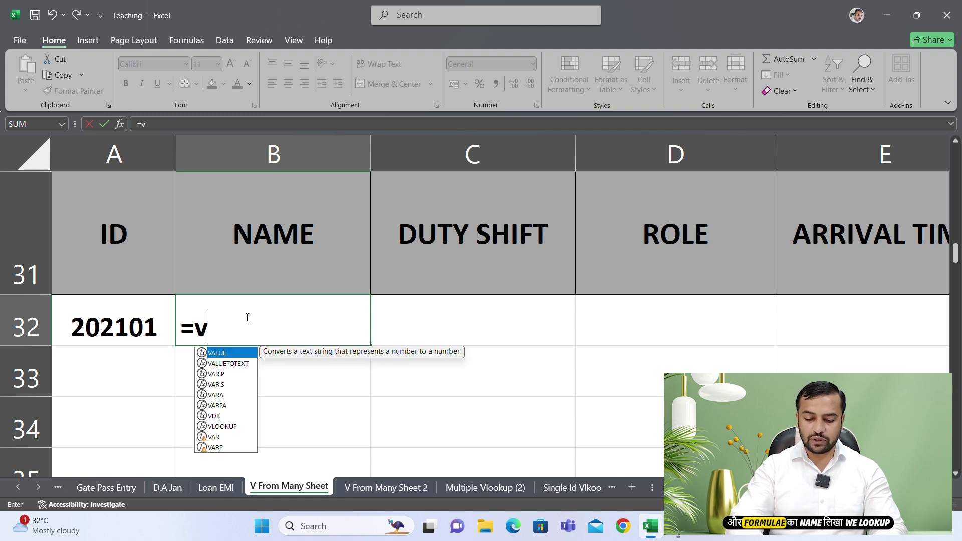
key("Tab")
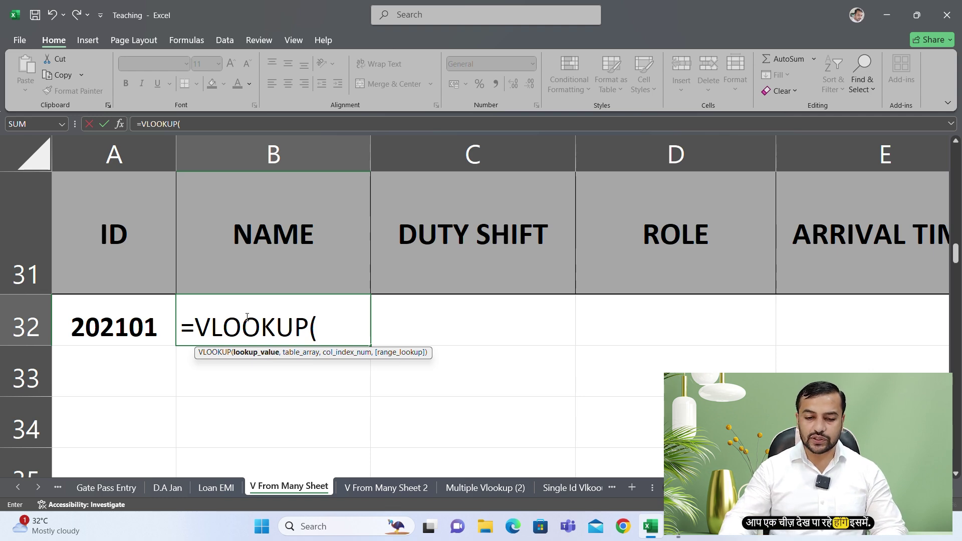
key("super+plus")
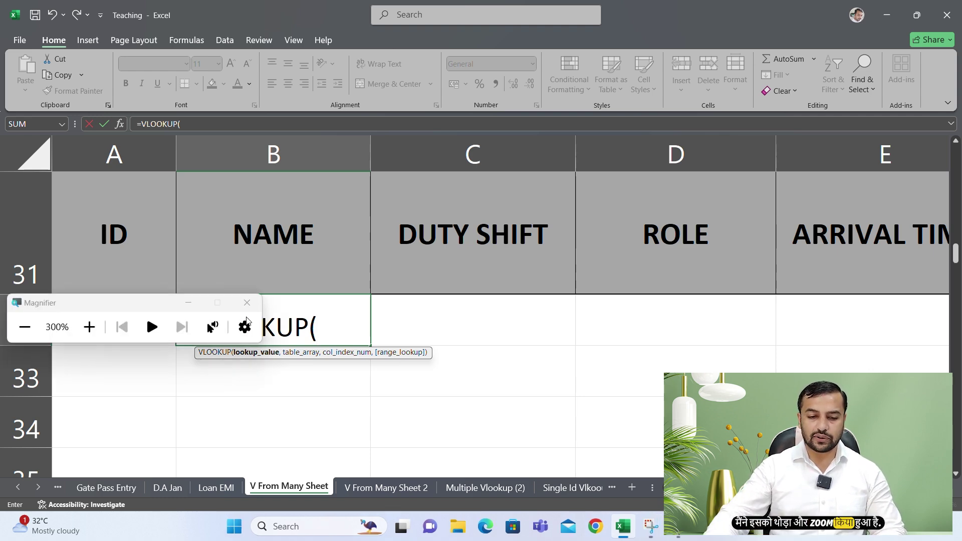
left_click(182, 301)
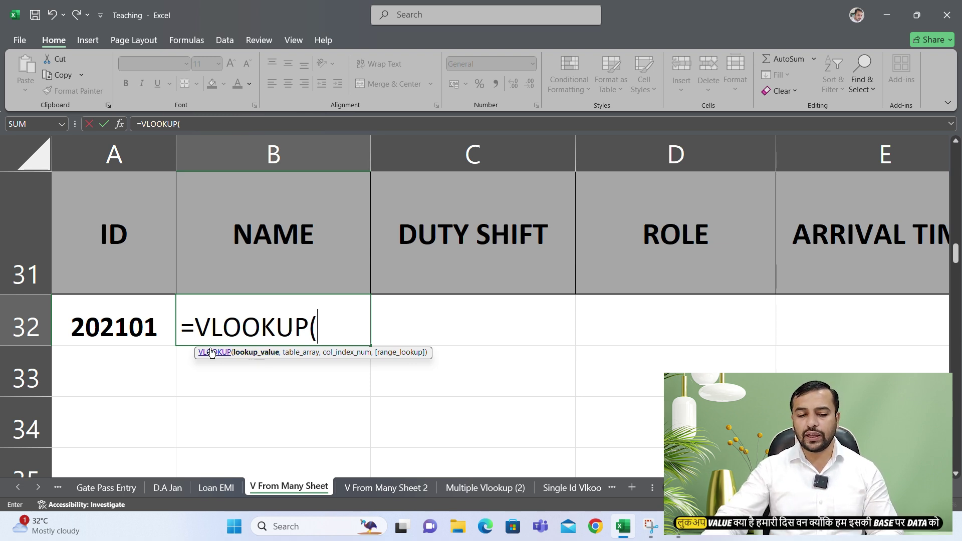
left_click(100, 326)
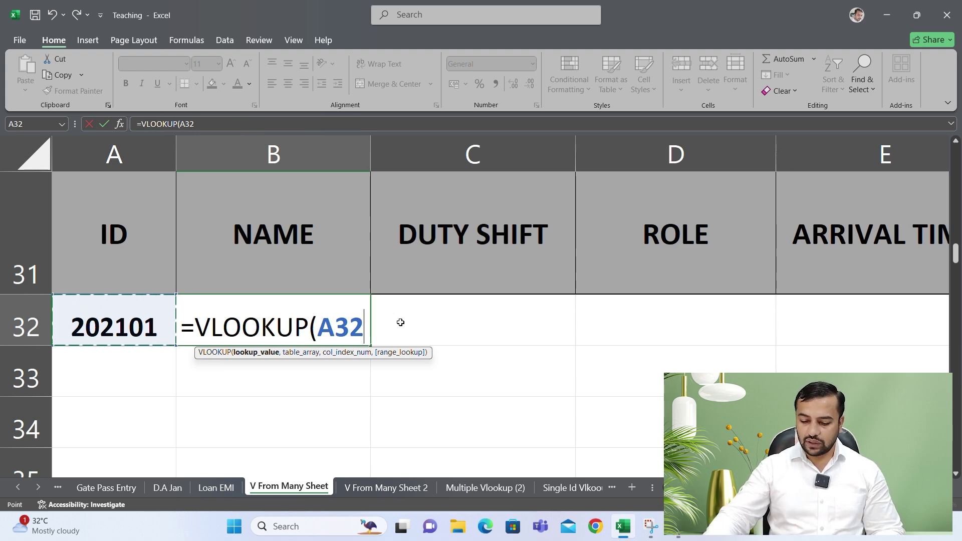
type(",")
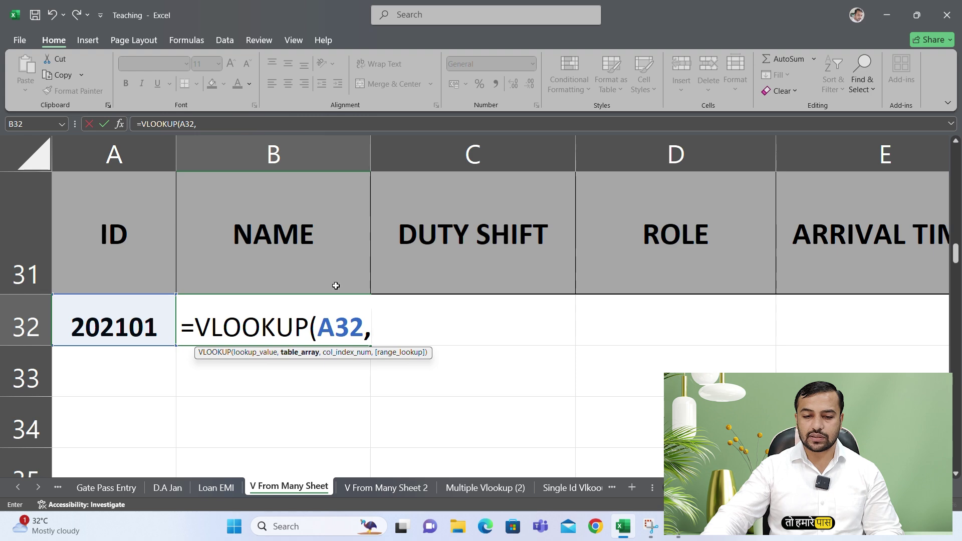
- Set the name lookup's table array to the work detail table A18:K28, including its header row
scroll(323, 258, "up", 2)
scroll(323, 258, "up", 5)
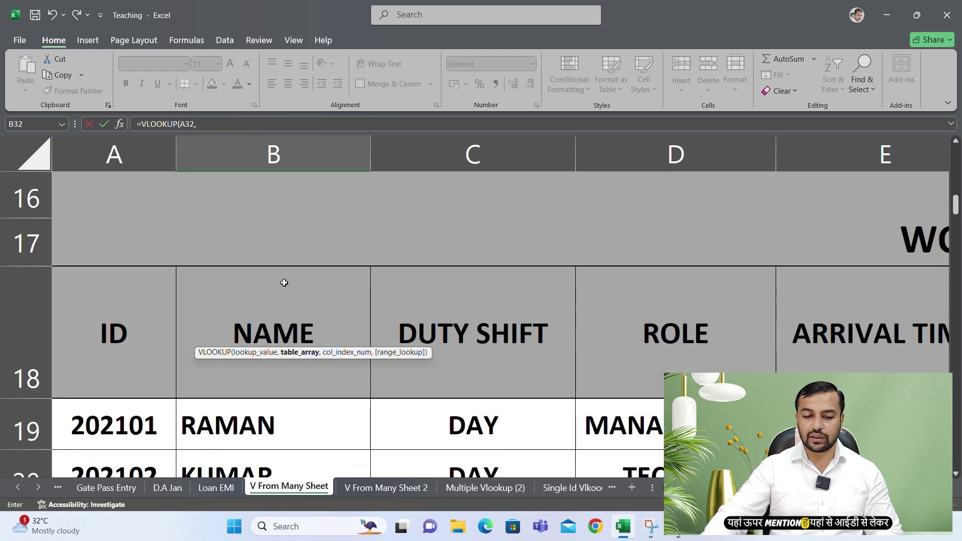
left_click_drag(107, 316, 653, 411)
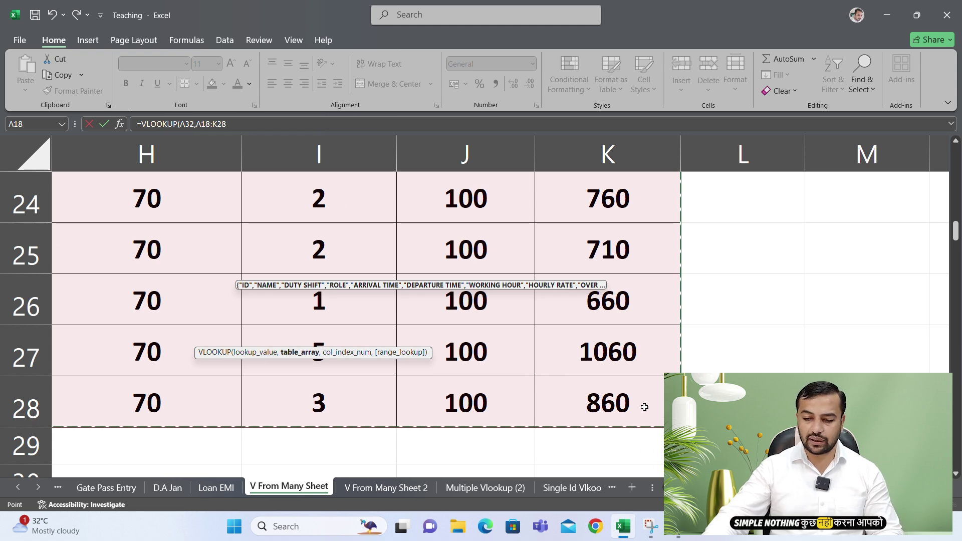
type(",")
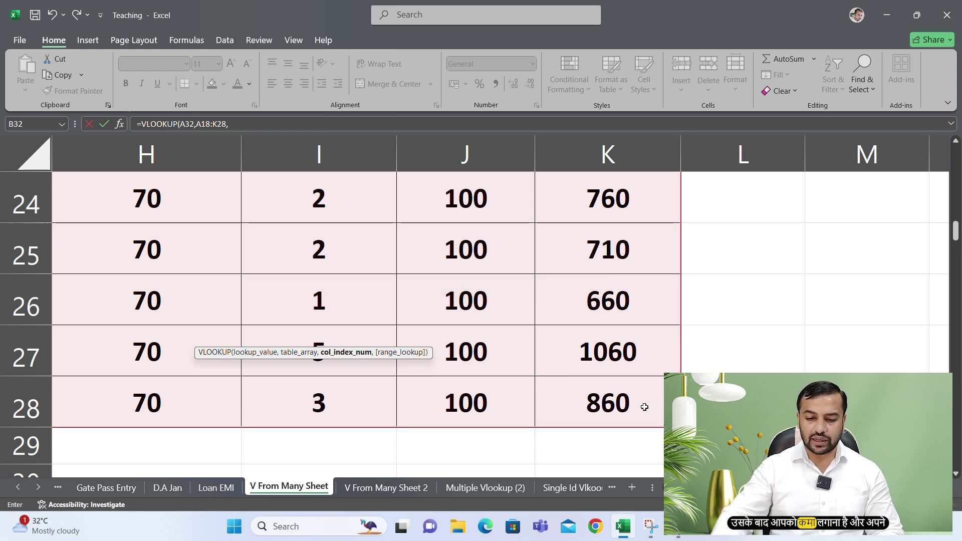
- Complete the name lookup in B32 with column index 2 and FALSE for an exact match
scroll(71, 460, "down", 3)
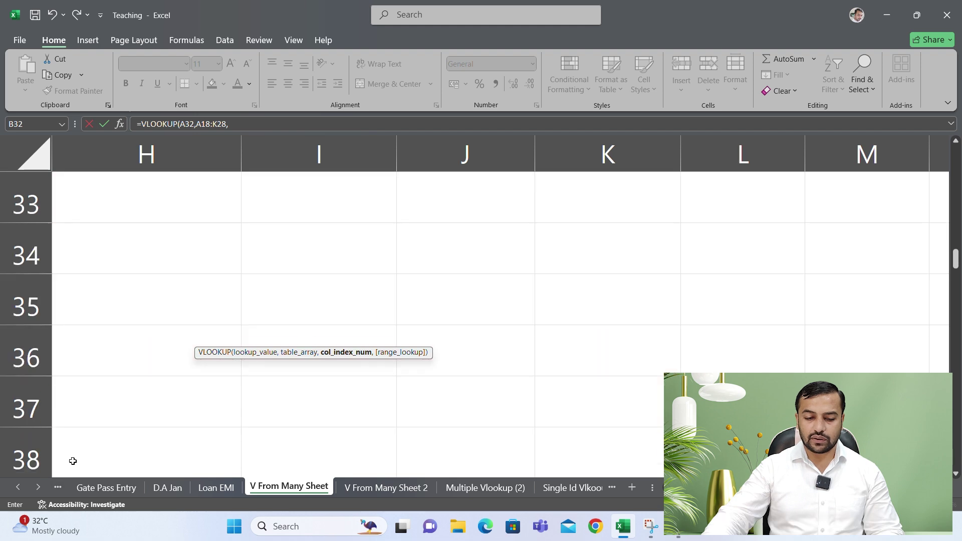
scroll(87, 426, "up", 2)
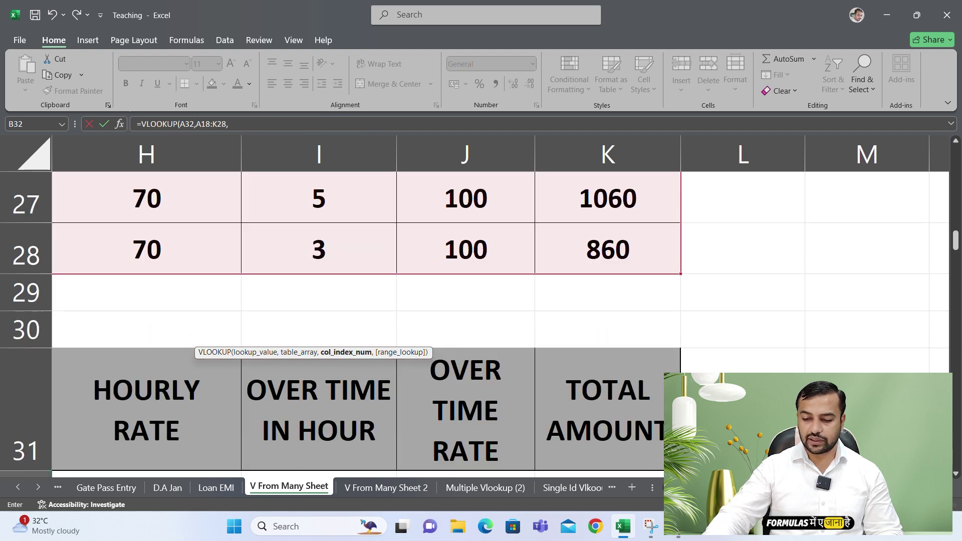
scroll(374, 393, "left", 7)
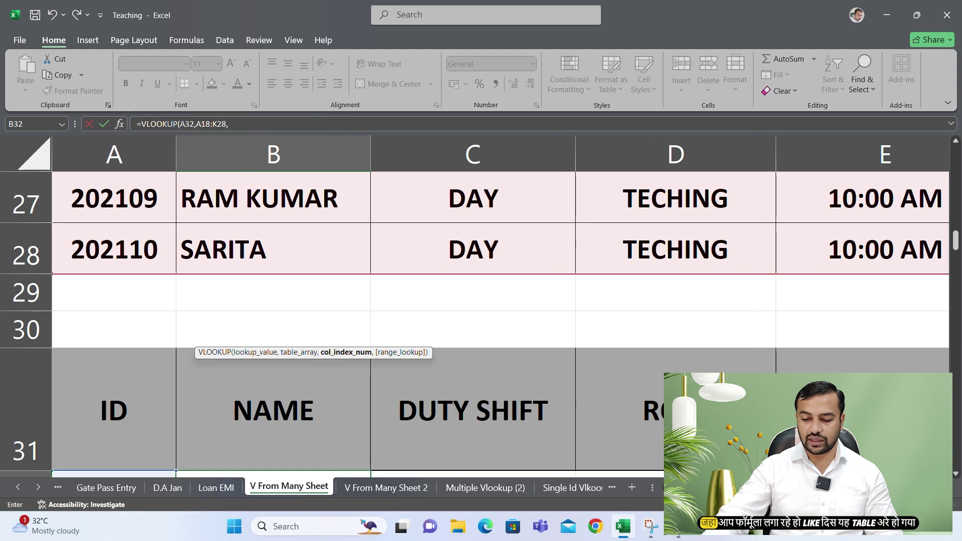
scroll(299, 392, "down", 1)
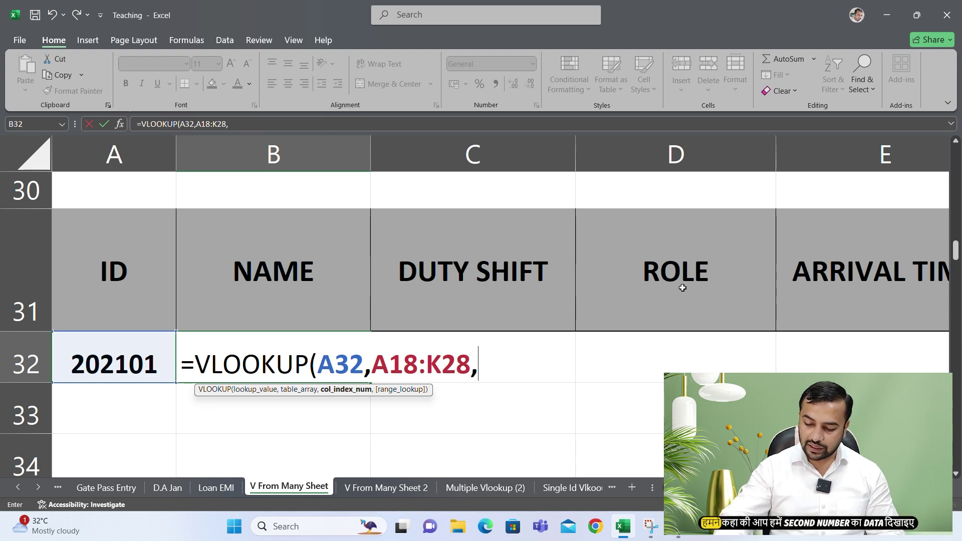
type("2")
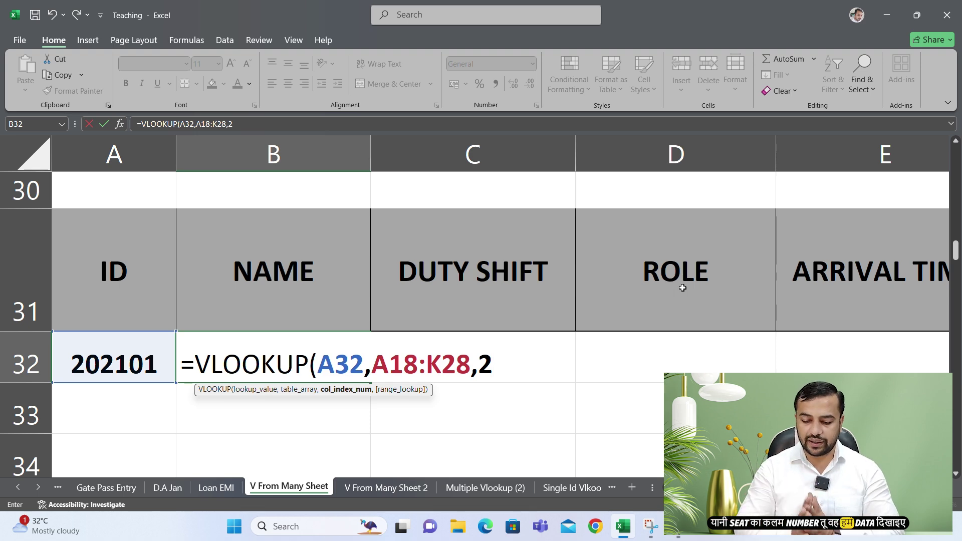
type(",")
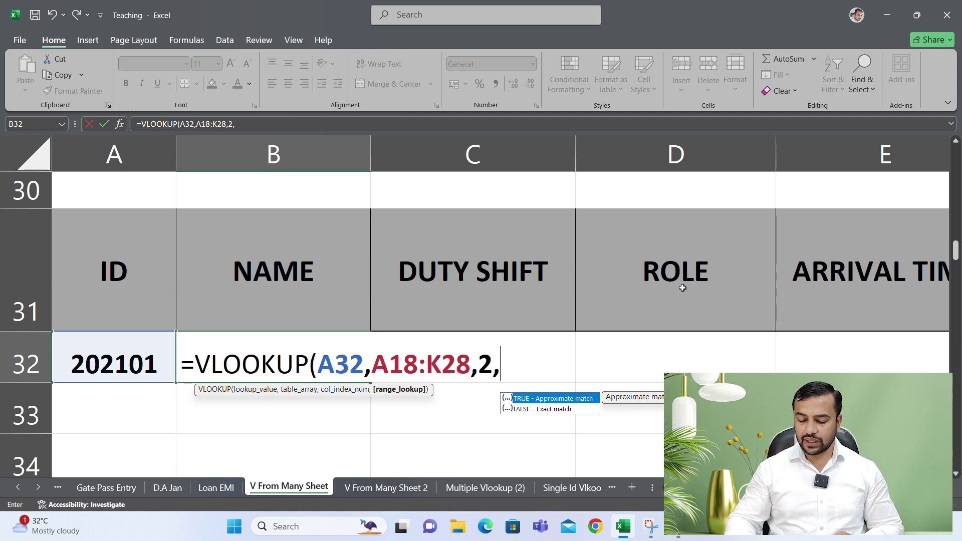
key("Down")
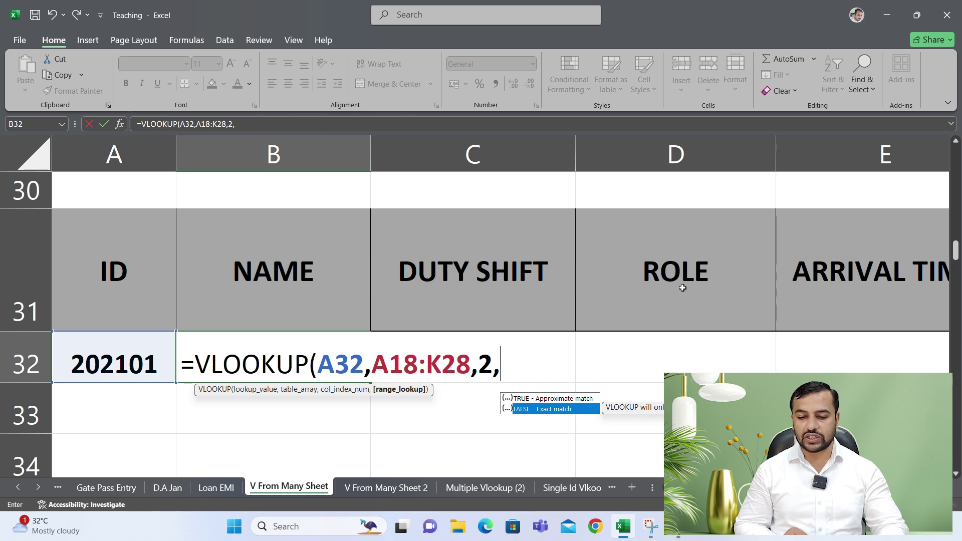
key("Tab")
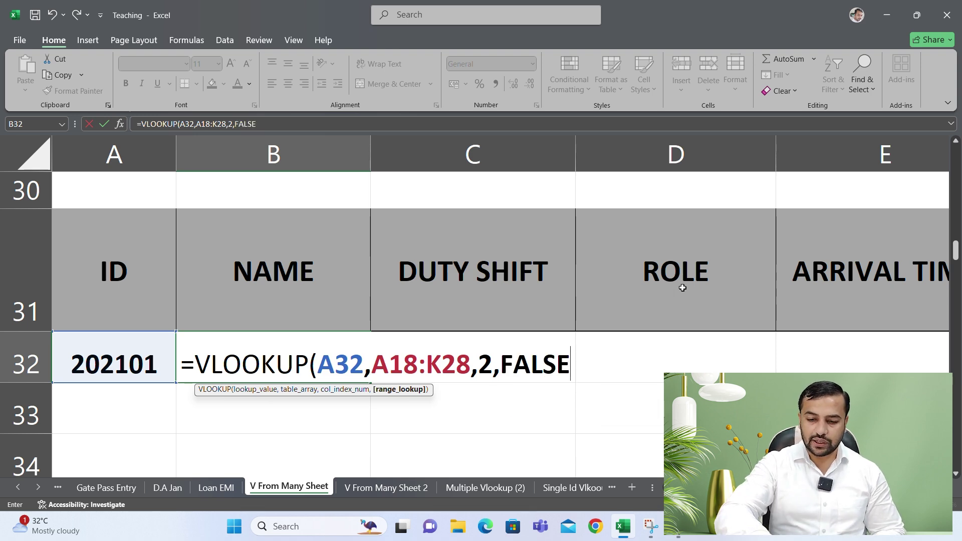
type(")")
key("Return")
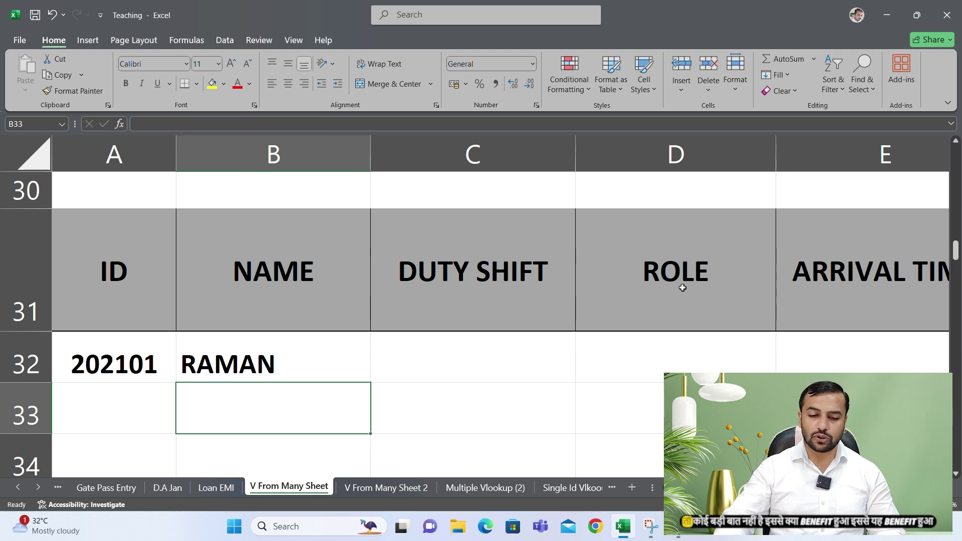
- Replace the ID in cell A32 with the second employee's ID to test the name lookup
scroll(425, 337, "down", 1)
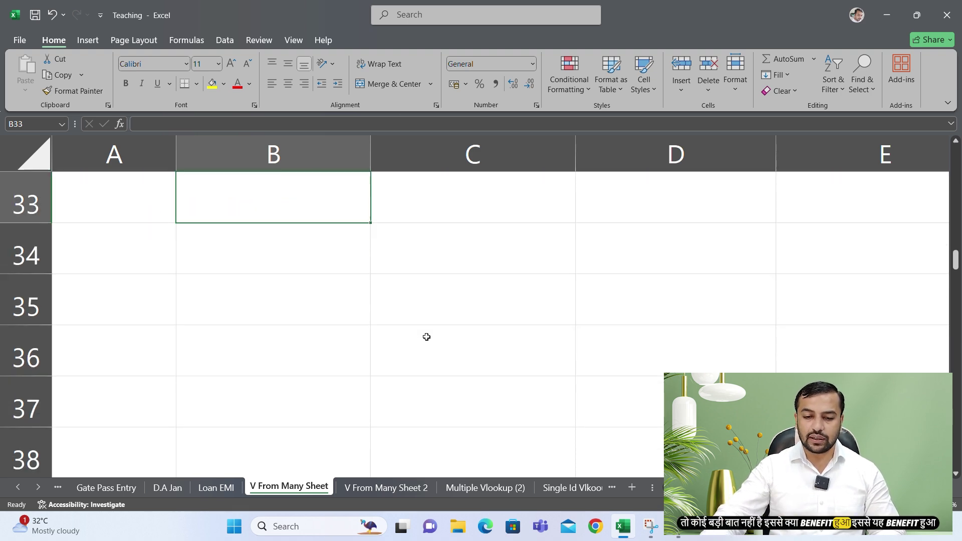
scroll(426, 335, "up", 2)
scroll(262, 336, "down", 1, "ctrl")
scroll(263, 336, "down", 2, "ctrl")
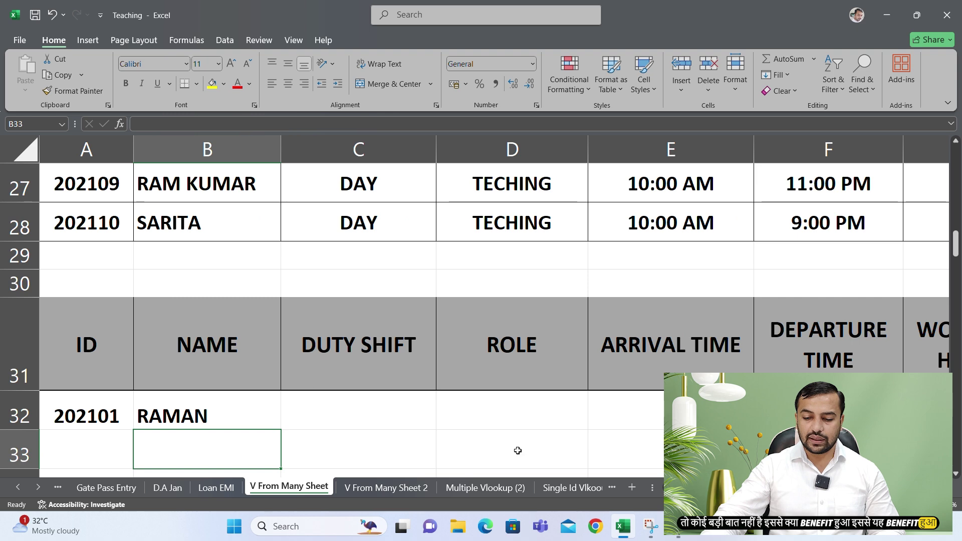
key("Up")
key("Left")
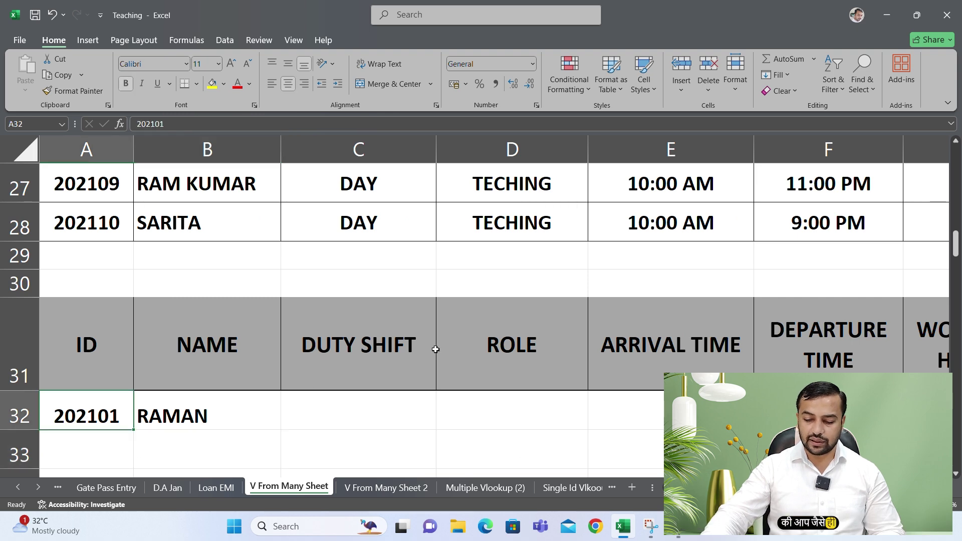
type("202")
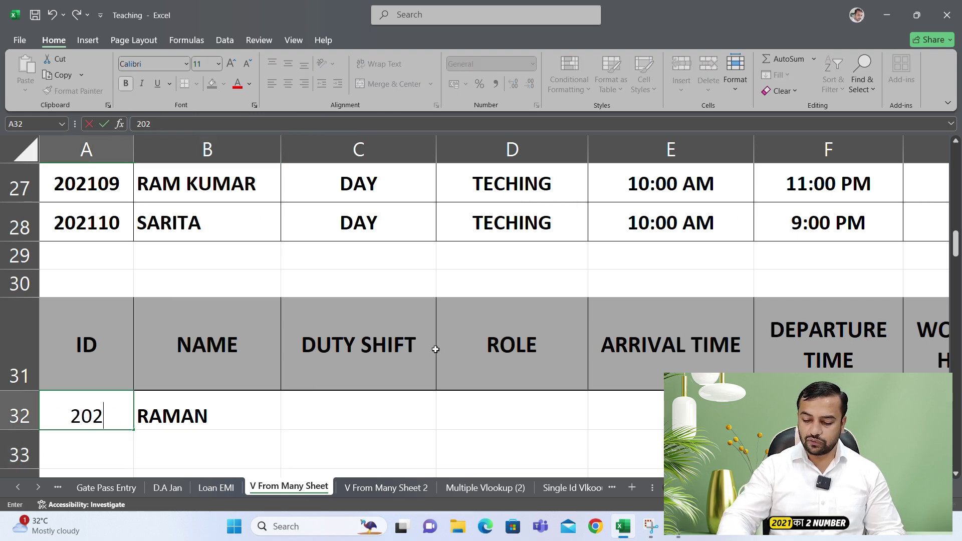
type("102")
key("Return")
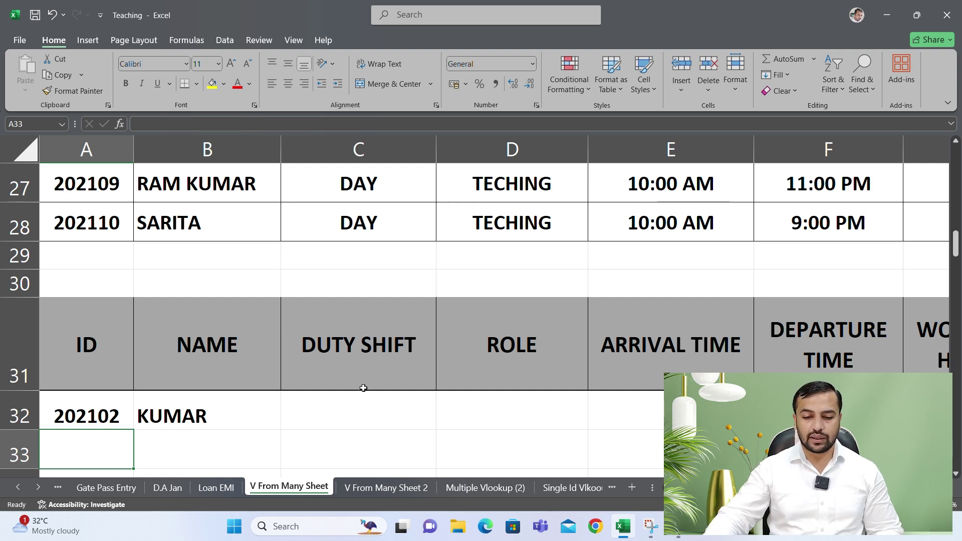
left_click(347, 414)
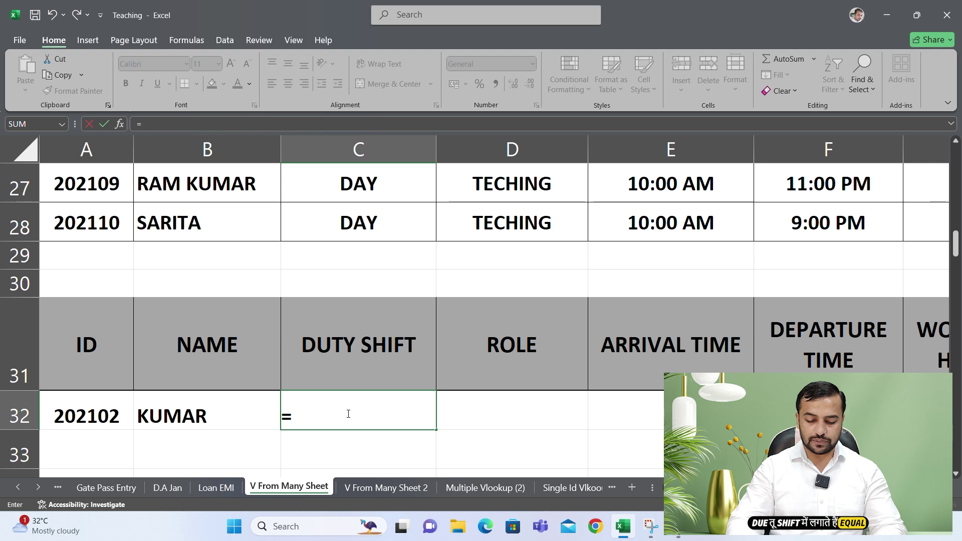
type("vloq")
key("Tab")
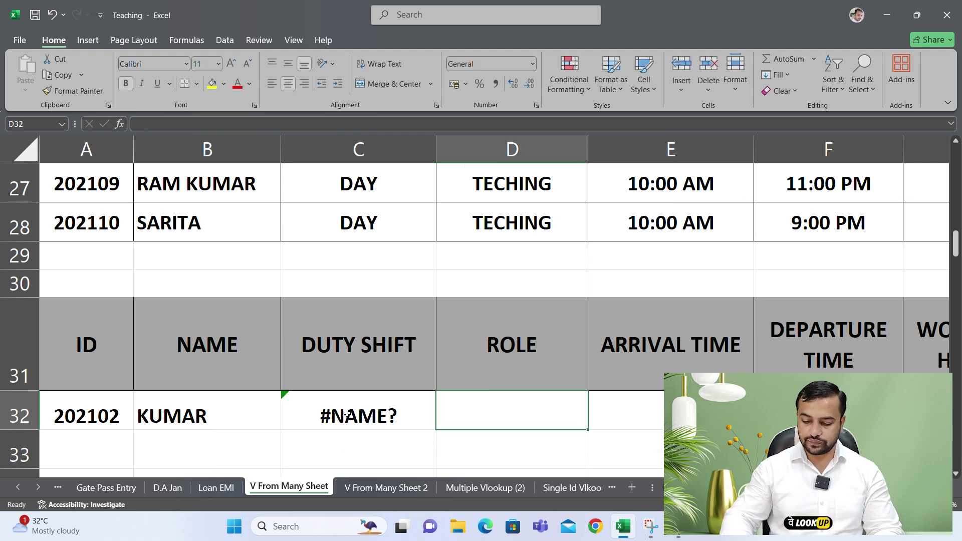
- Start a VLOOKUP formula in the DUTY SHIFT cell C32 with the ID cell A32 as the lookup value
left_click(347, 413)
type("=vloo")
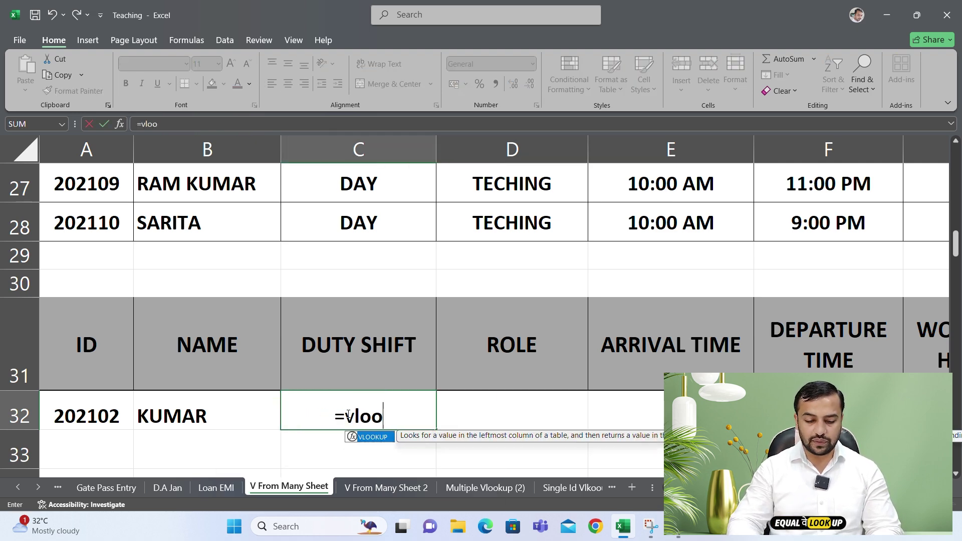
key("Tab")
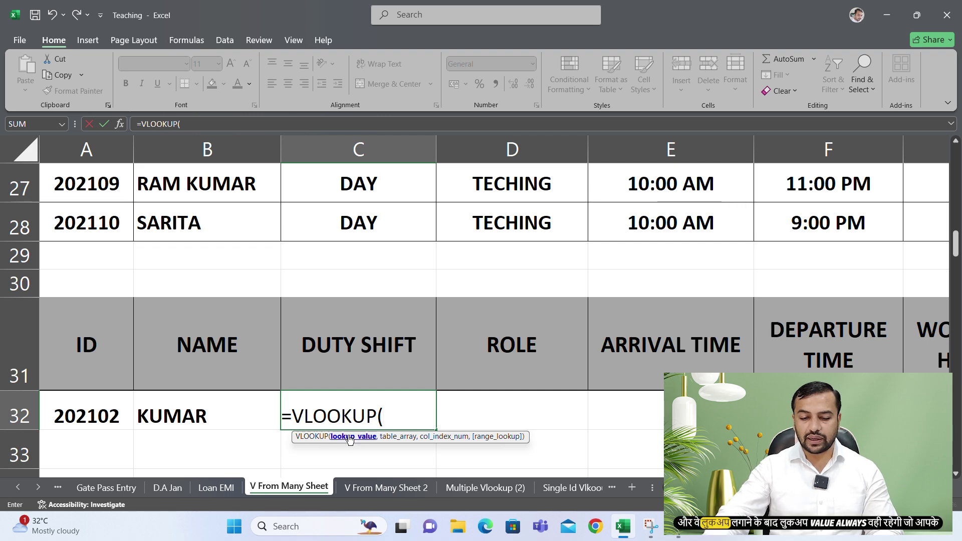
left_click(103, 415)
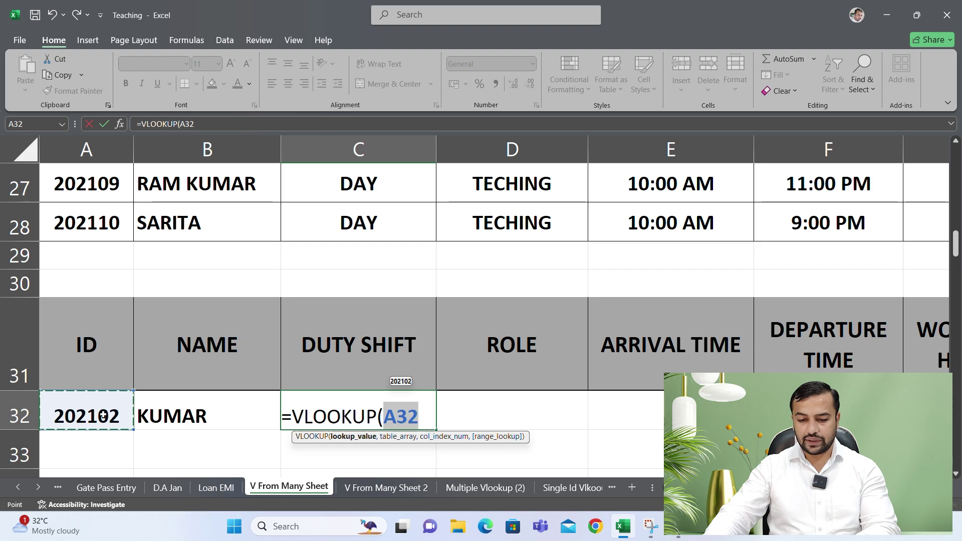
type(",")
scroll(185, 370, "up", 3)
left_click_drag(74, 236, 736, 419)
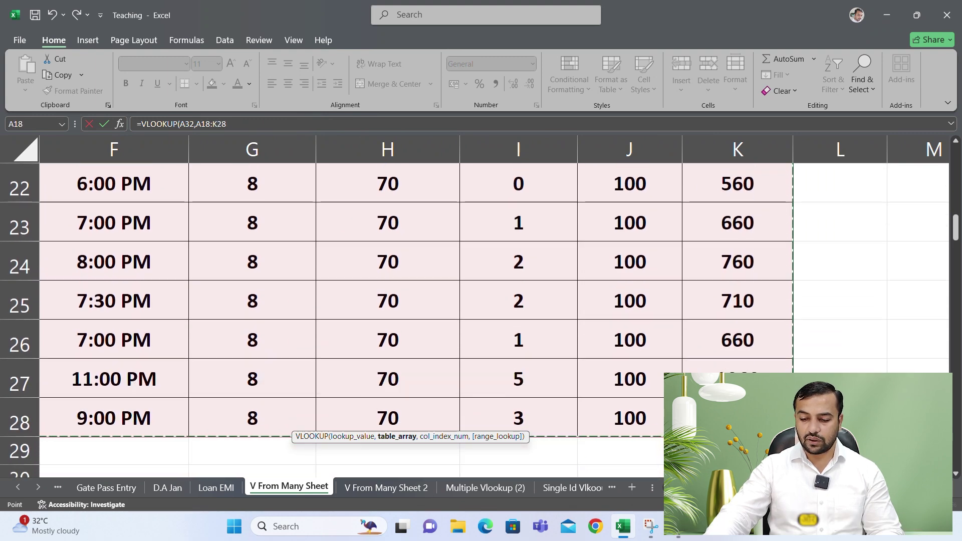
scroll(493, 305, "left", 5)
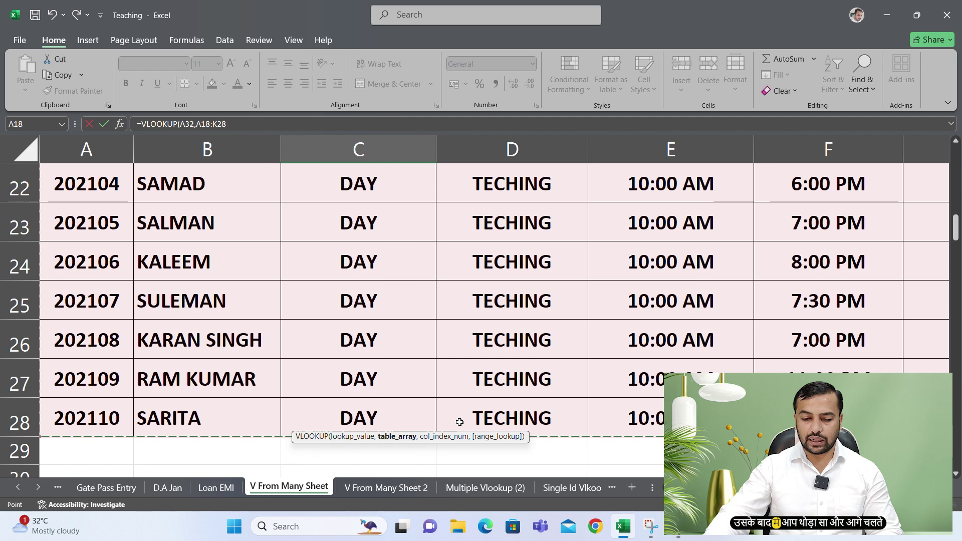
scroll(457, 420, "down", 2)
key("Right")
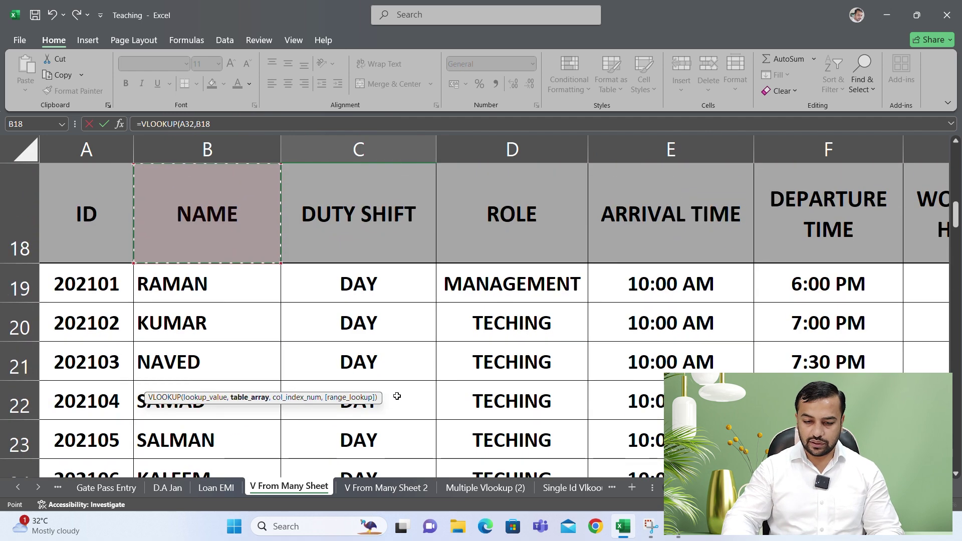
scroll(424, 404, "down", 5)
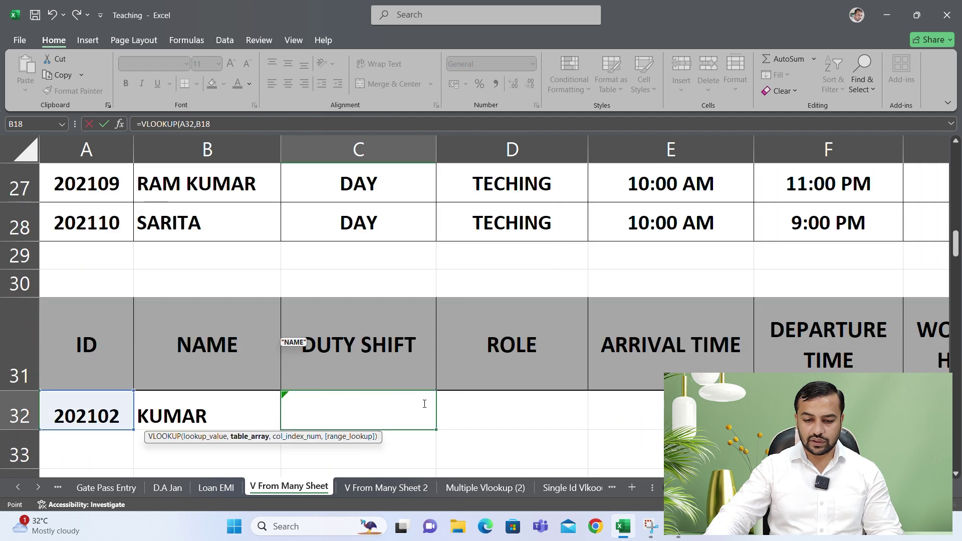
scroll(337, 333, "up", 2)
left_click(323, 415)
key("BackSpace")
key("BackSpace")
key("BackSpace")
- Set the duty shift lookup's table array to the work detail table A18:K28
scroll(204, 347, "up", 6)
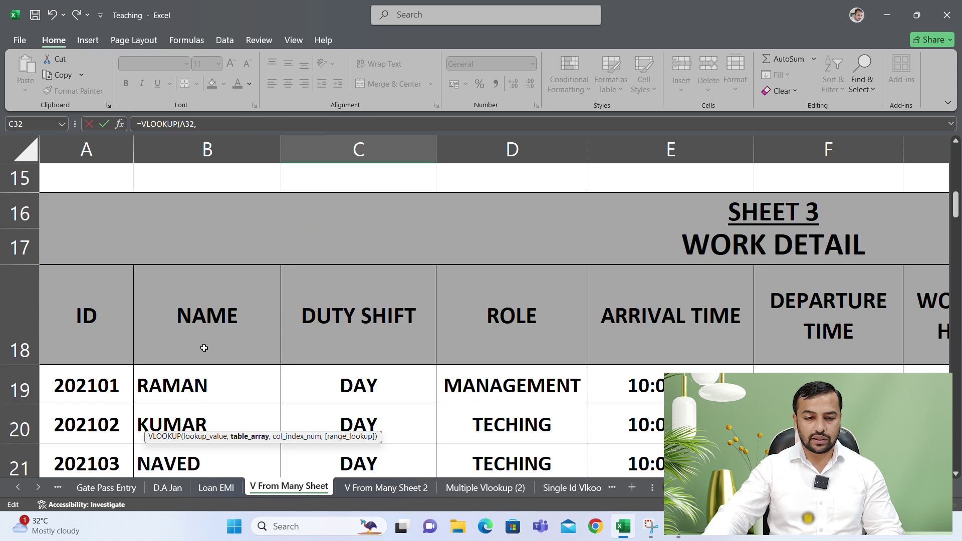
scroll(118, 311, "down", 3)
left_click_drag(77, 221, 741, 421)
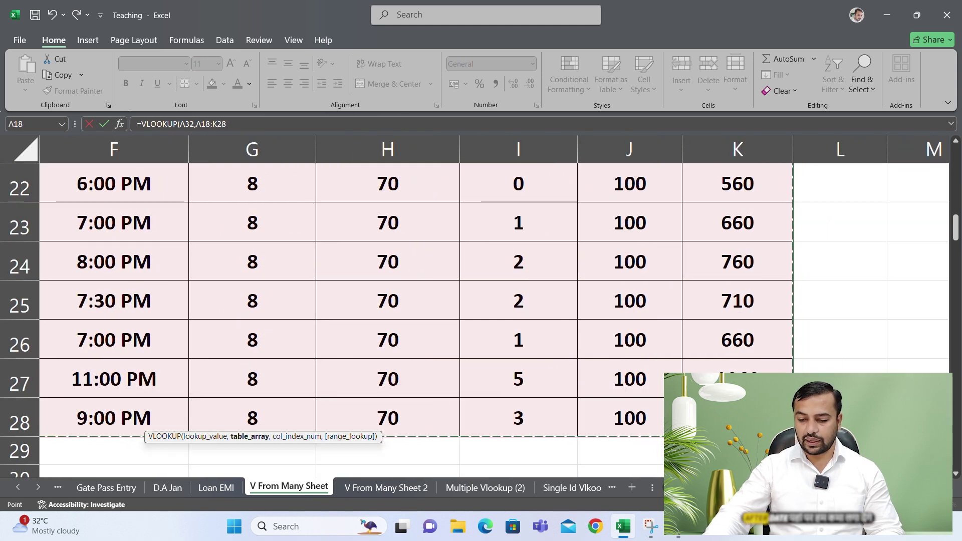
- Complete the duty shift lookup in C32 with column index 3 and FALSE for an exact match
scroll(481, 301, "left", 4)
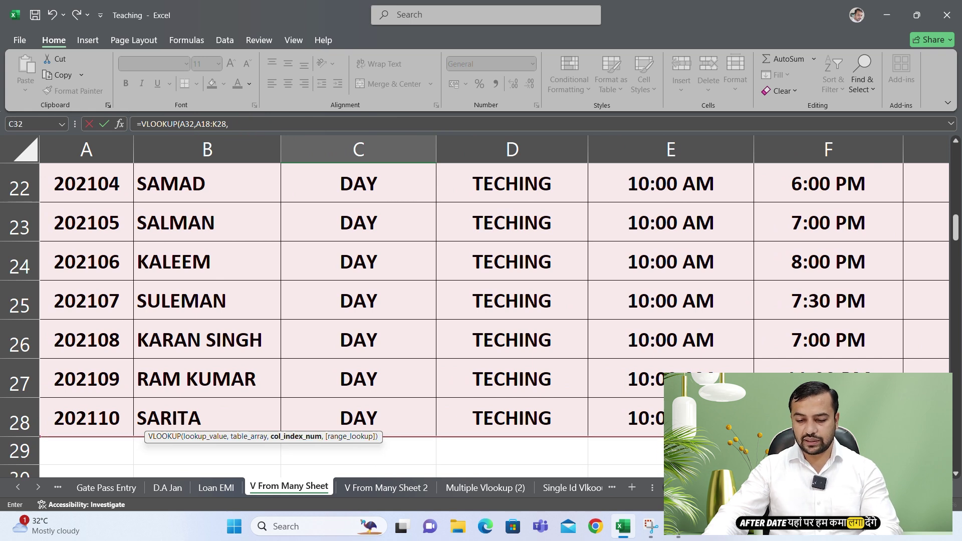
type(",")
scroll(311, 364, "down", 1)
scroll(311, 364, "down", 1)
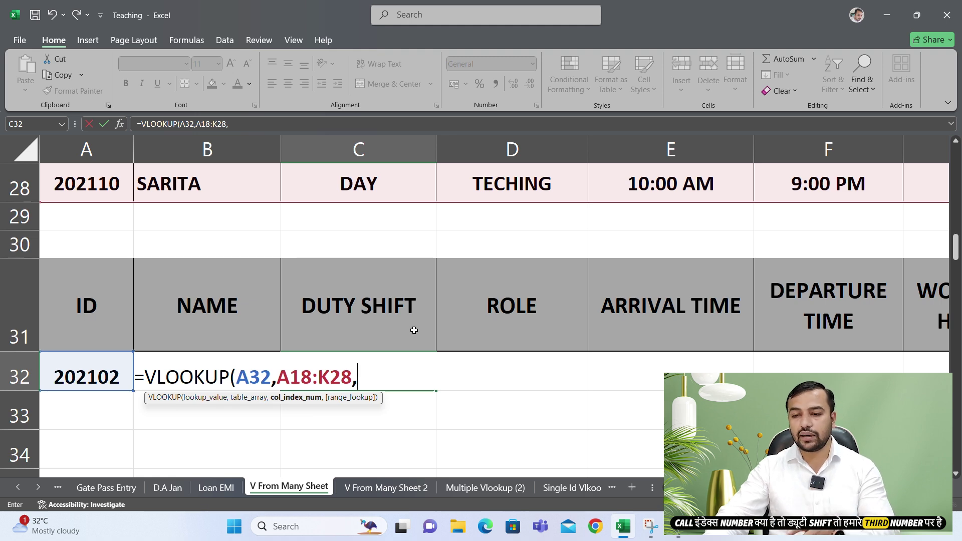
type("3")
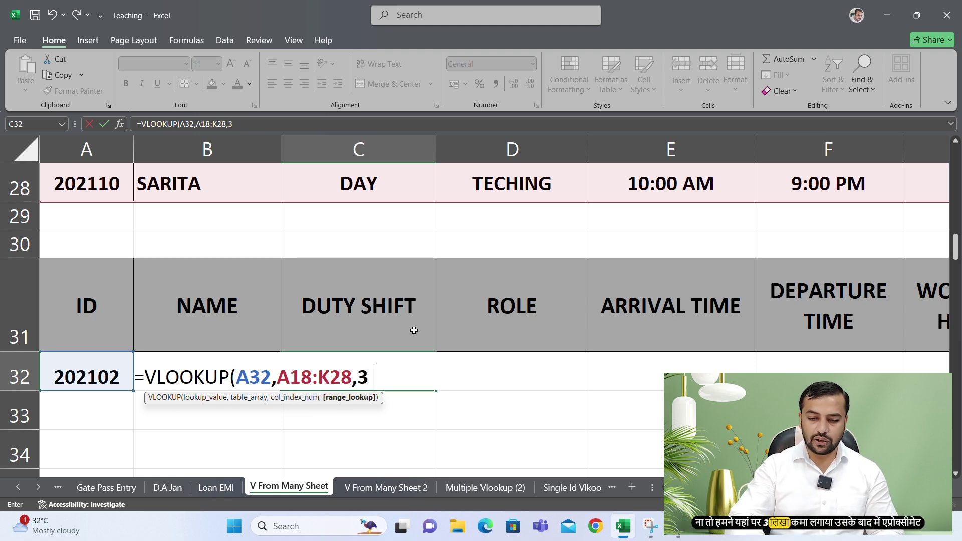
type(",")
key("Down")
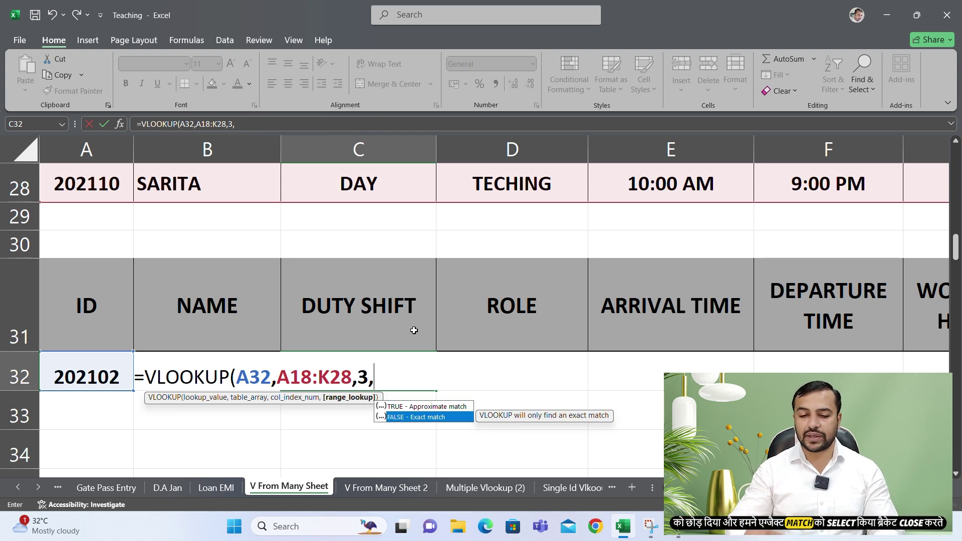
key("Tab")
type(")")
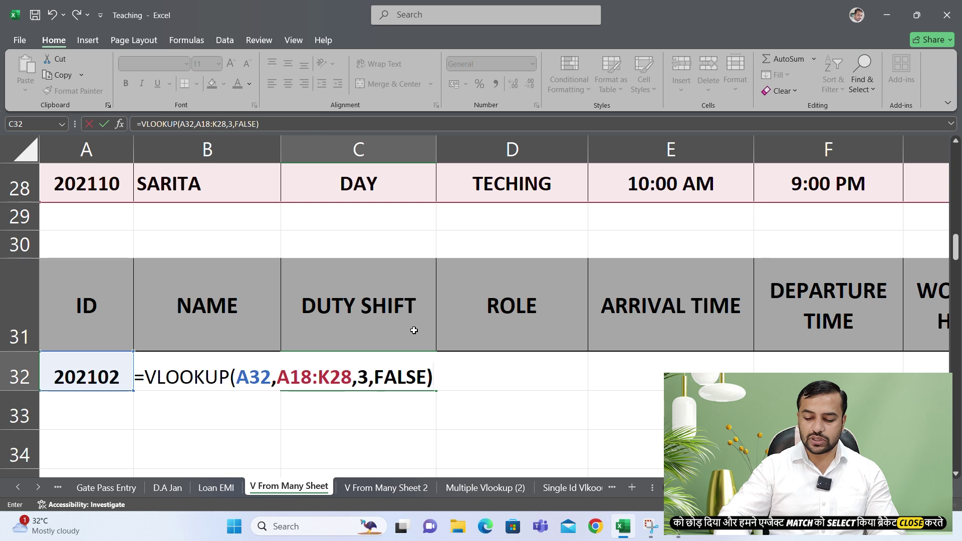
key("Return")
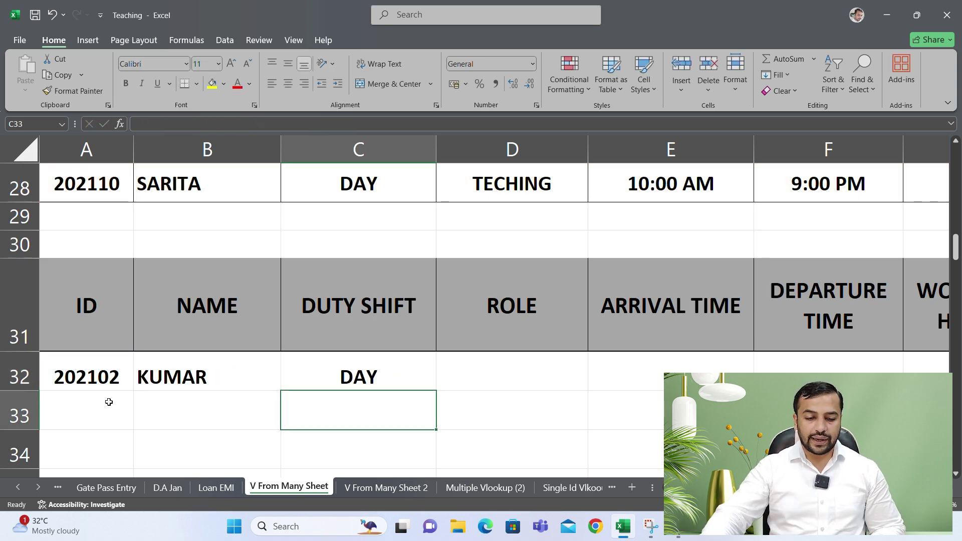
- Replace the ID in cell A32 with the first employee's ID to test both lookups
left_click(96, 382)
type("202101")
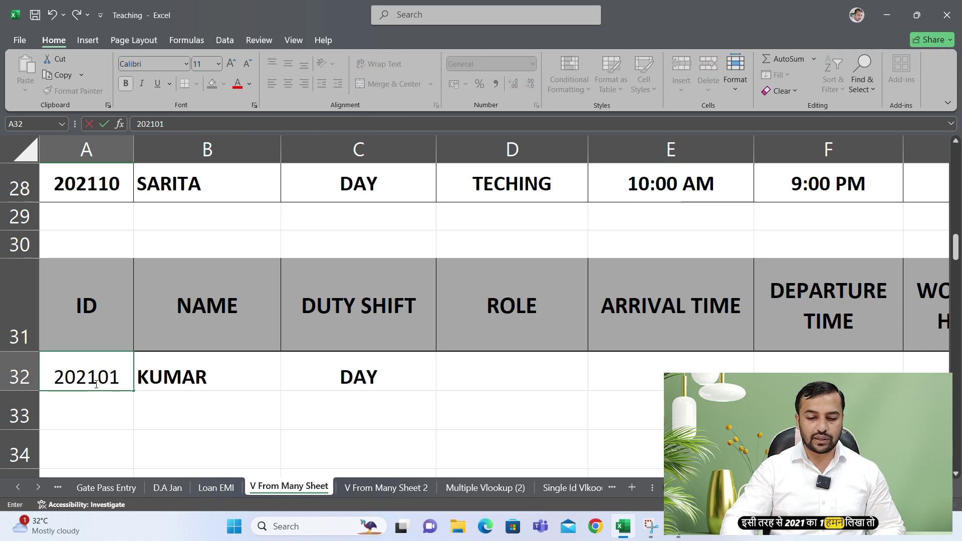
key("Return")
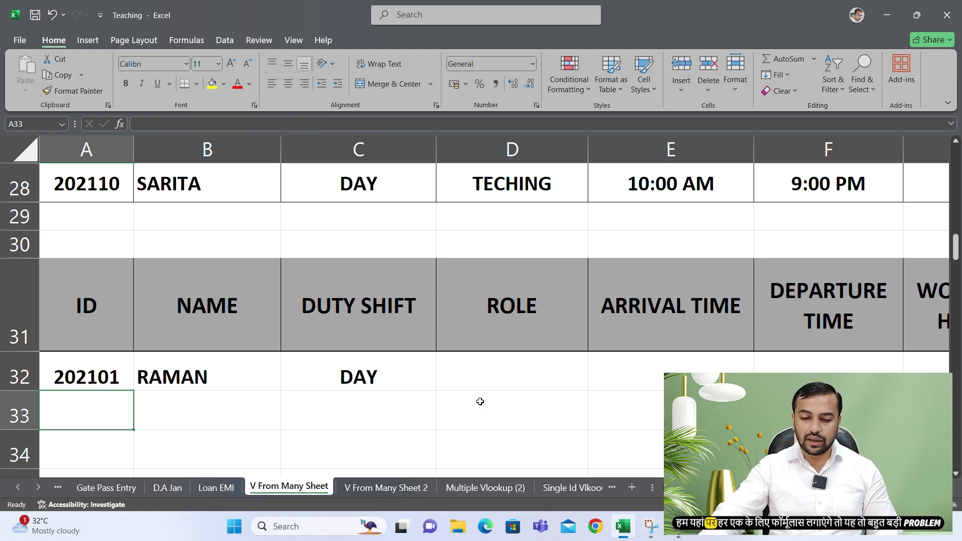
- Delete the duty shift lookup formula from cell C32
scroll(494, 373, "down", 6)
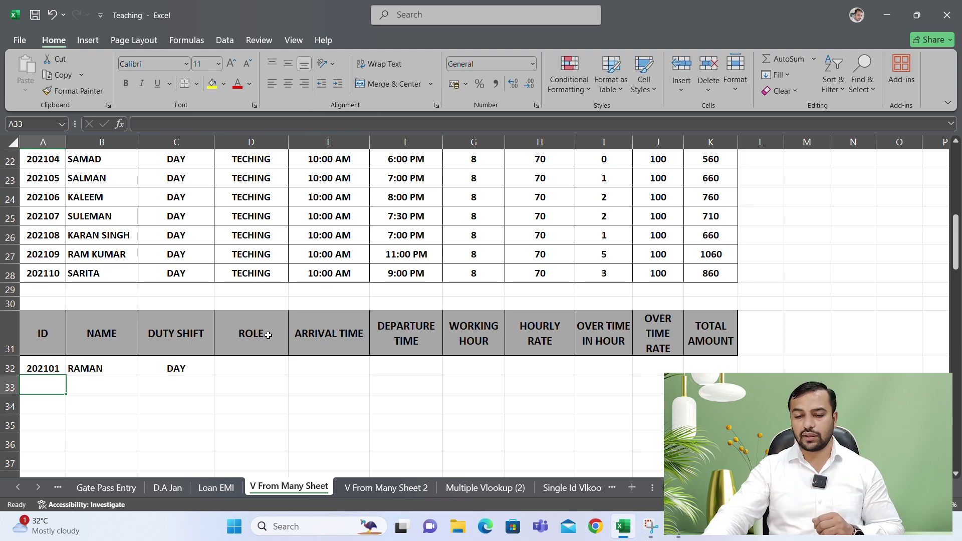
left_click(173, 369)
key("Delete")
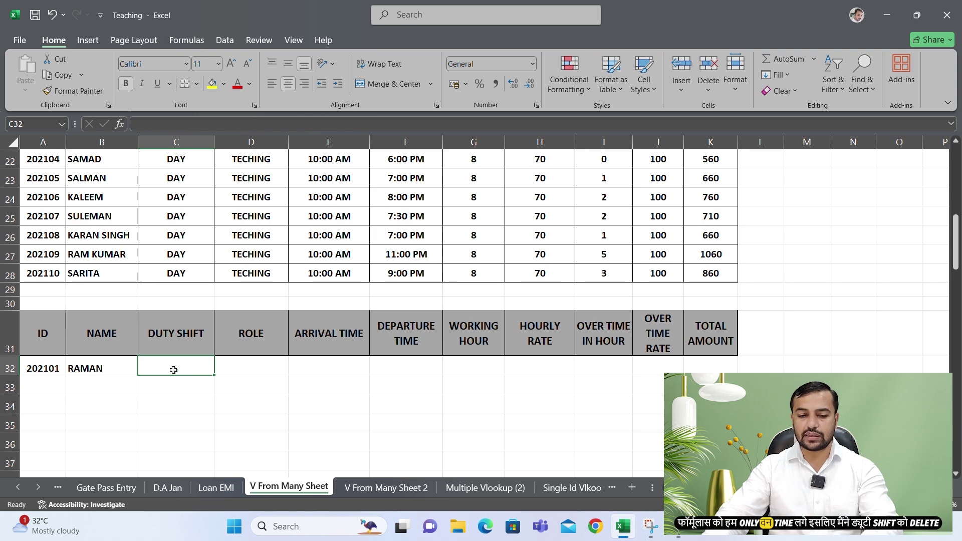
- Make the references in B32's name lookup absolute, with lookup value $A$32 and table array $A$18:$K$28
left_click(94, 368)
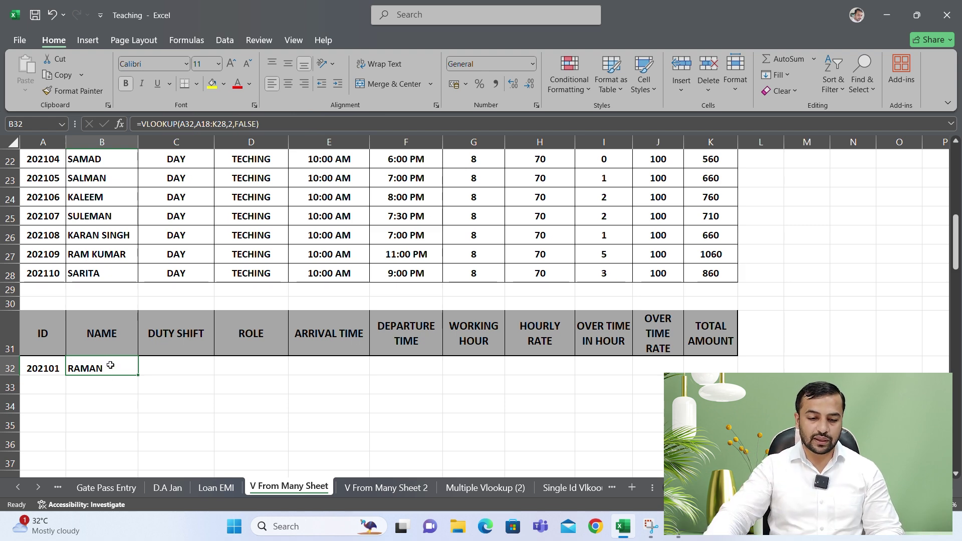
double_click(111, 368)
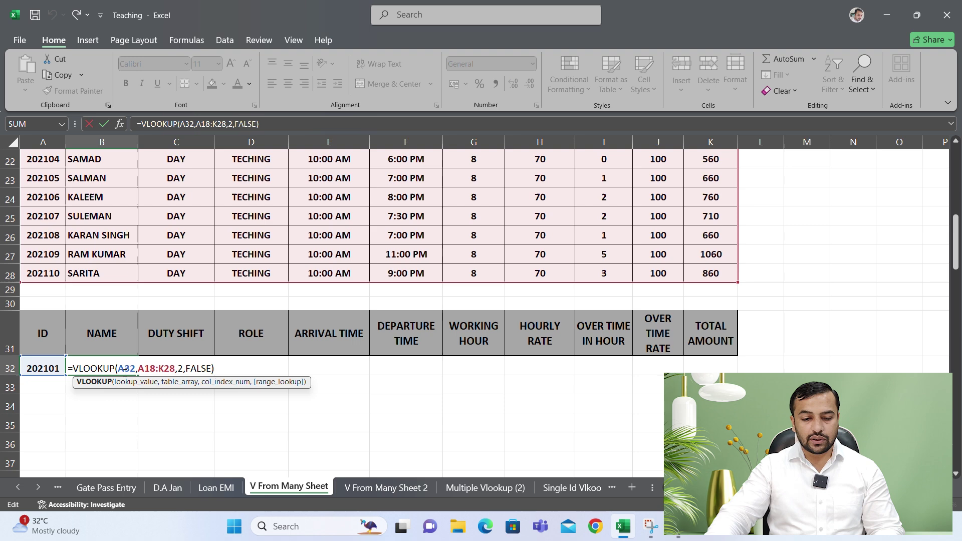
left_click_drag(135, 368, 118, 369)
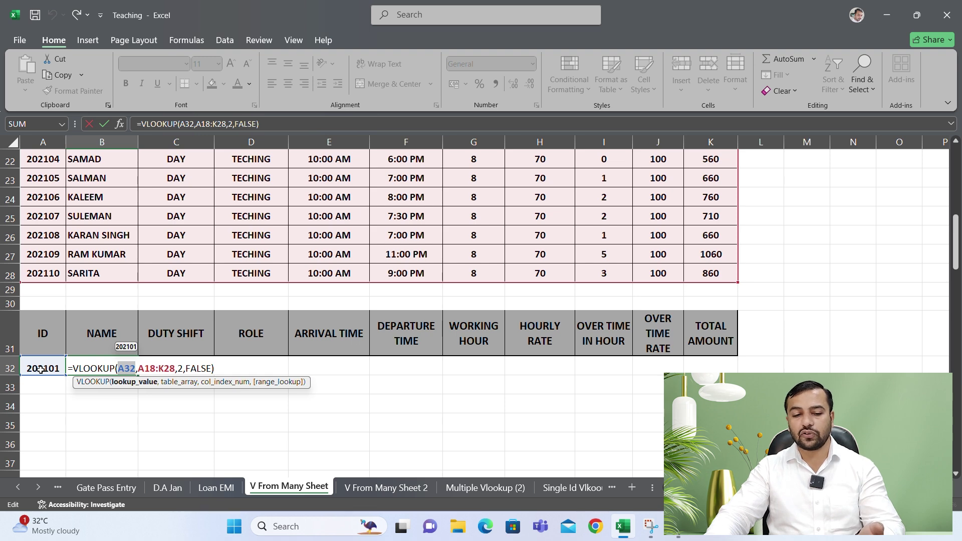
key("F4")
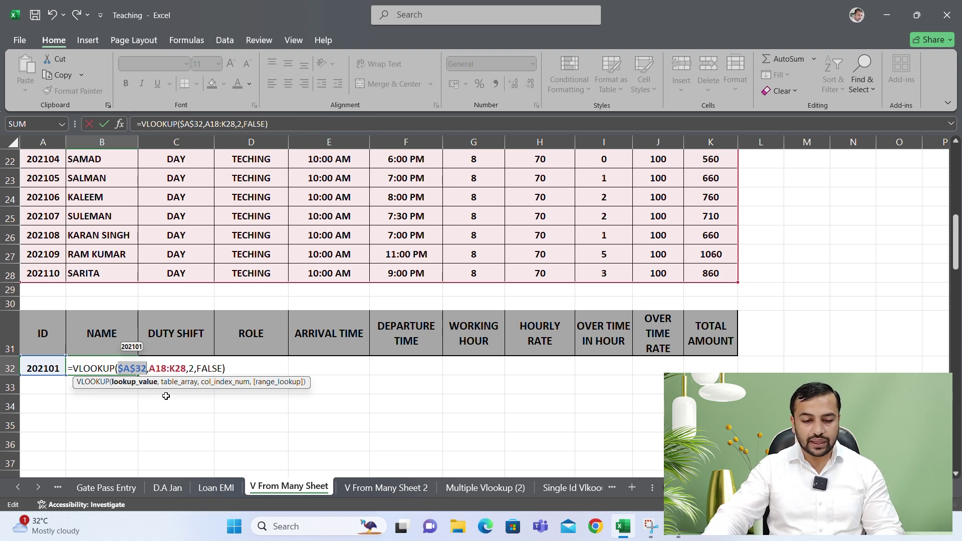
left_click(150, 368)
left_click_drag(150, 368, 184, 371)
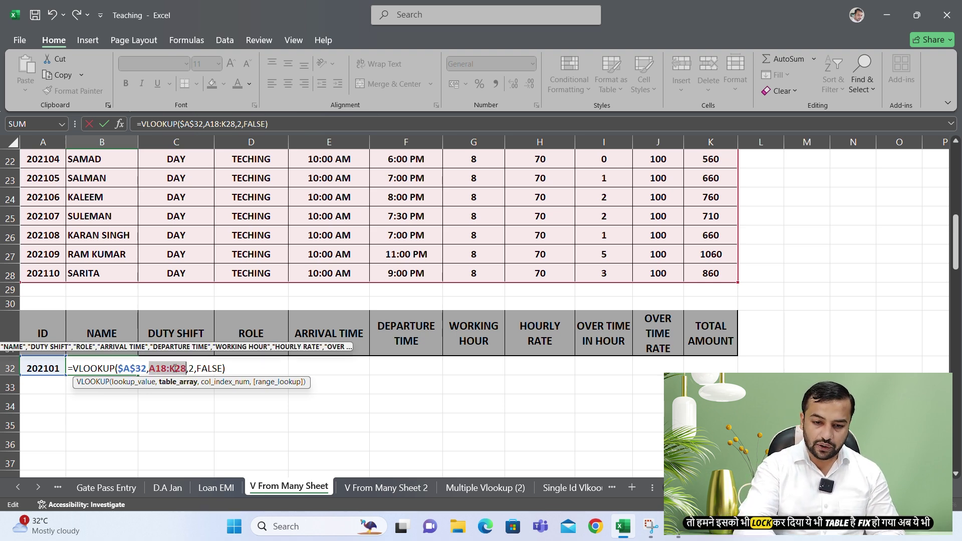
key("F4")
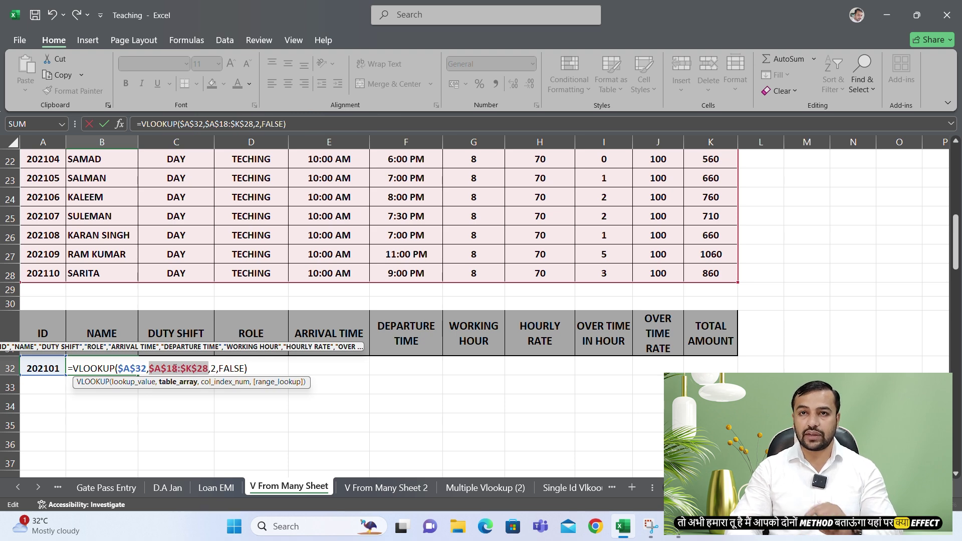
key("Return")
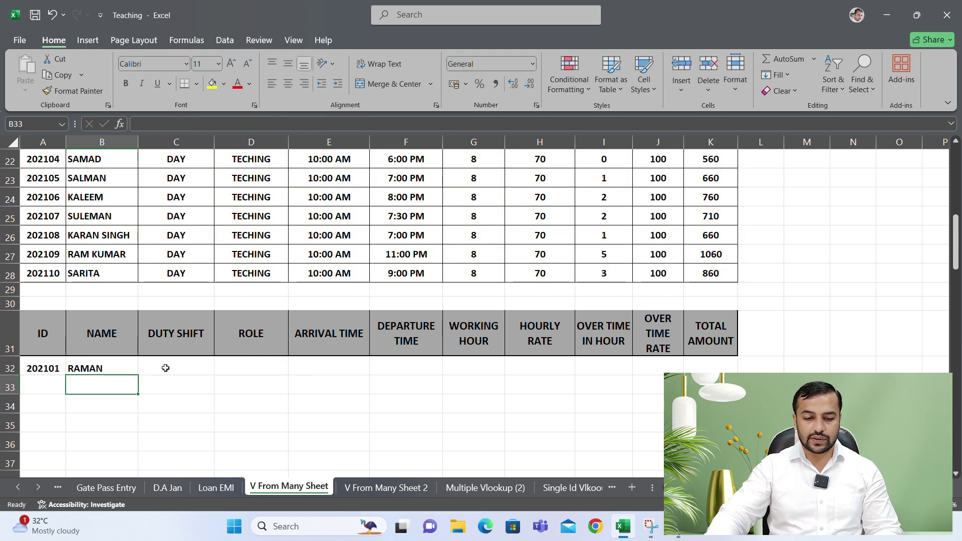
- Fill the name lookup from B32 across to G32 and inspect the copied formulas in C32, E32 and G32
left_click(92, 358)
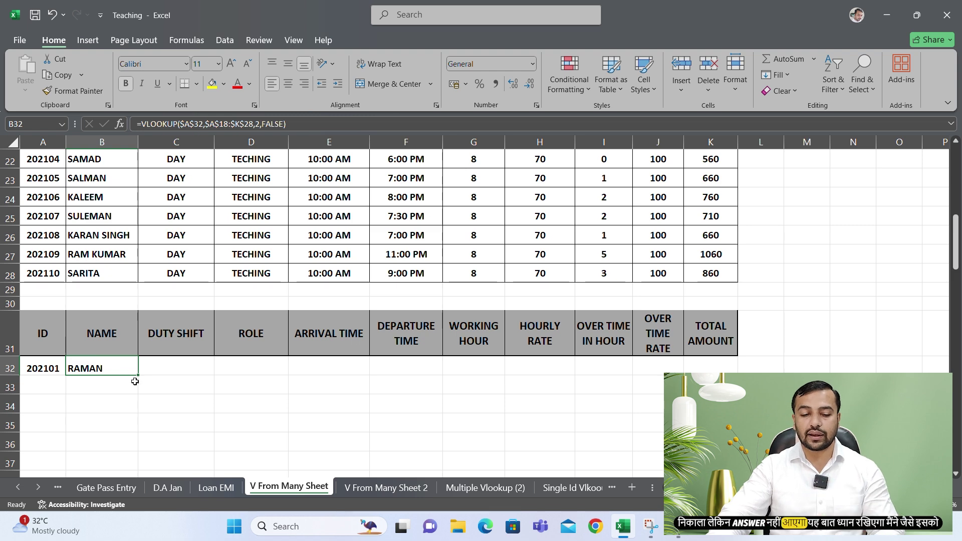
left_click_drag(138, 376, 501, 375)
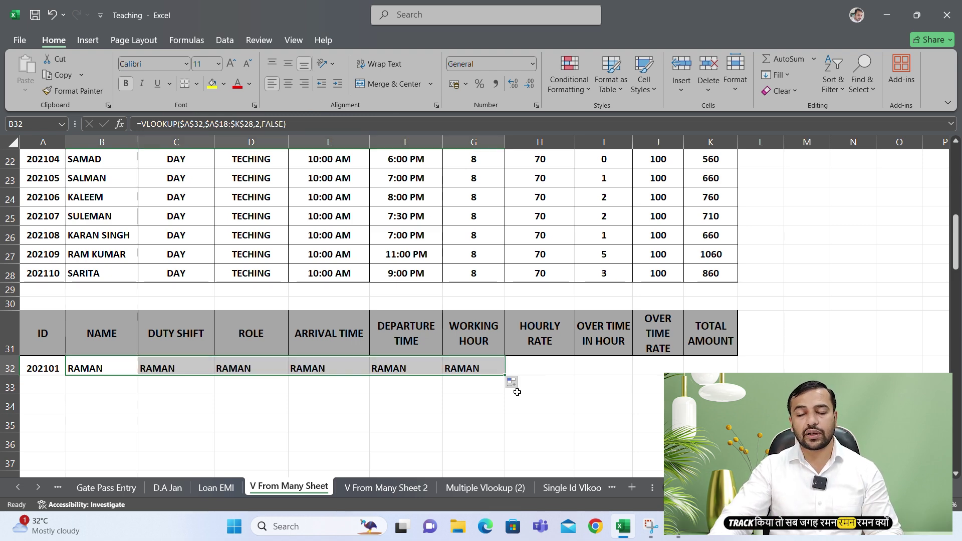
double_click(169, 360)
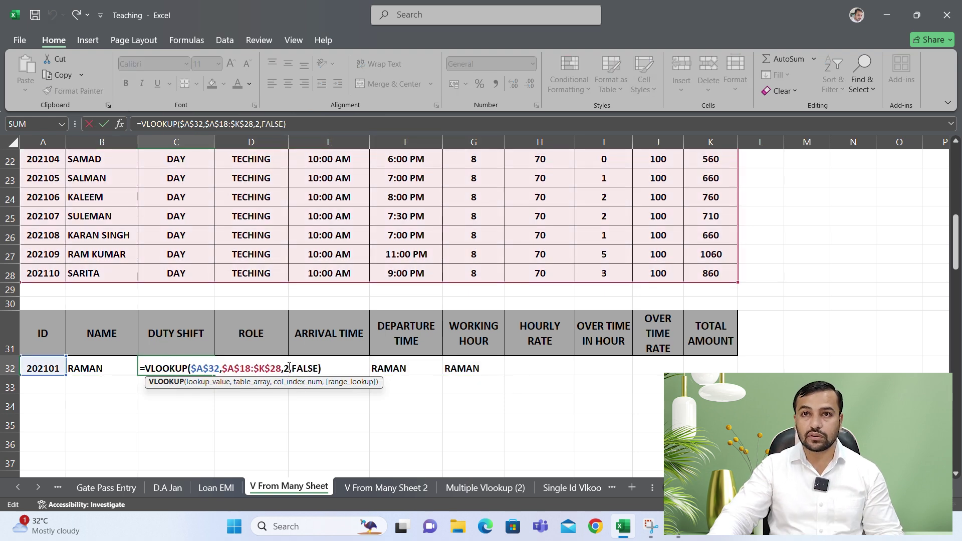
key("Return")
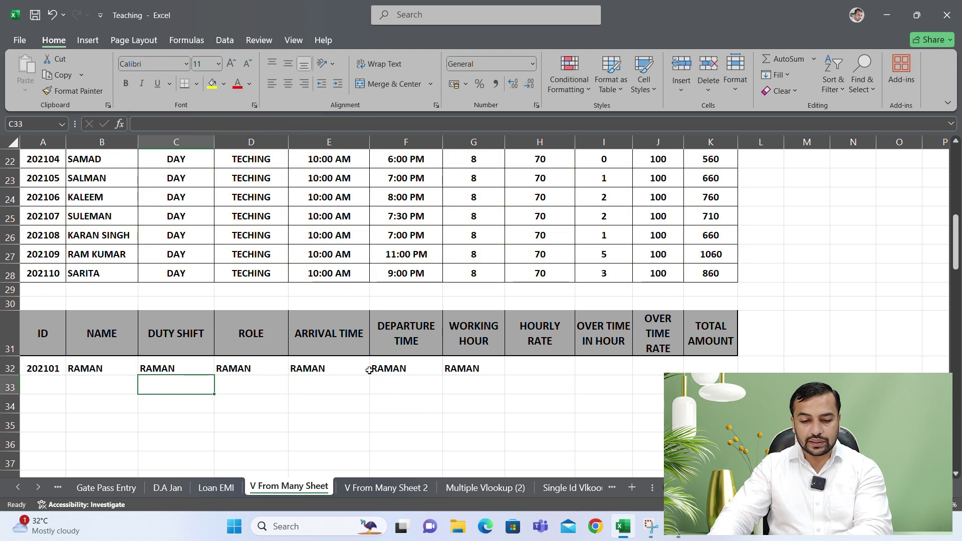
double_click(351, 365)
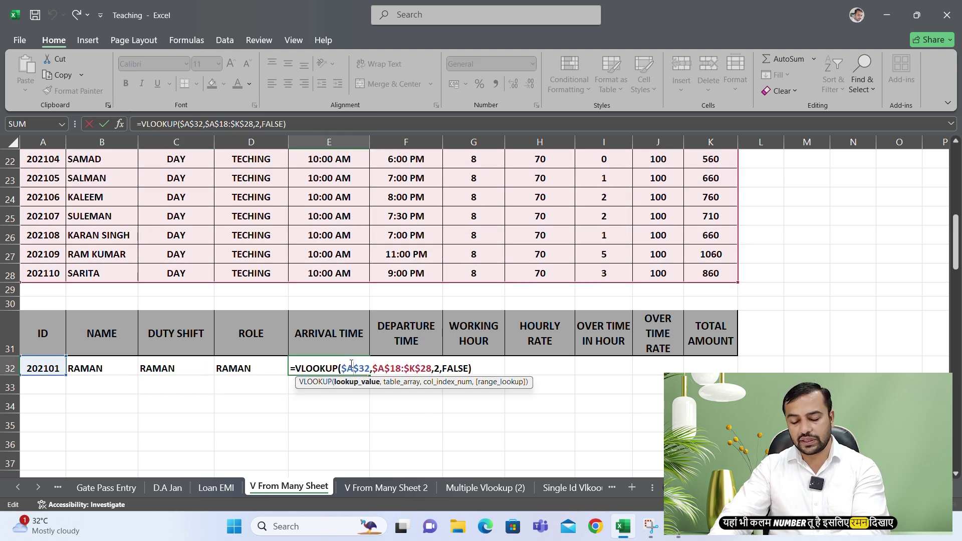
key("Return")
double_click(470, 369)
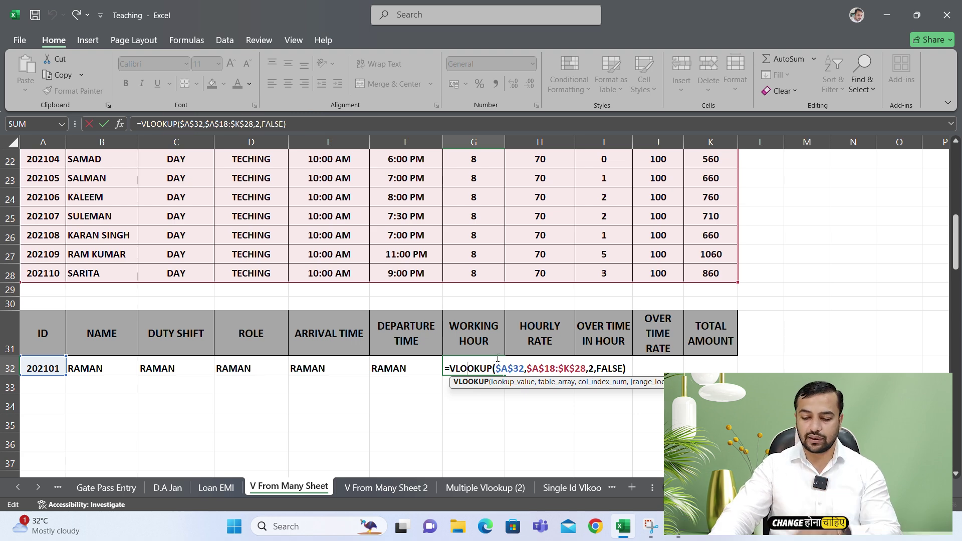
key("ctrl+Return")
- Clear the copied lookup formulas from cells C32 to G32
left_click_drag(443, 368, 248, 363)
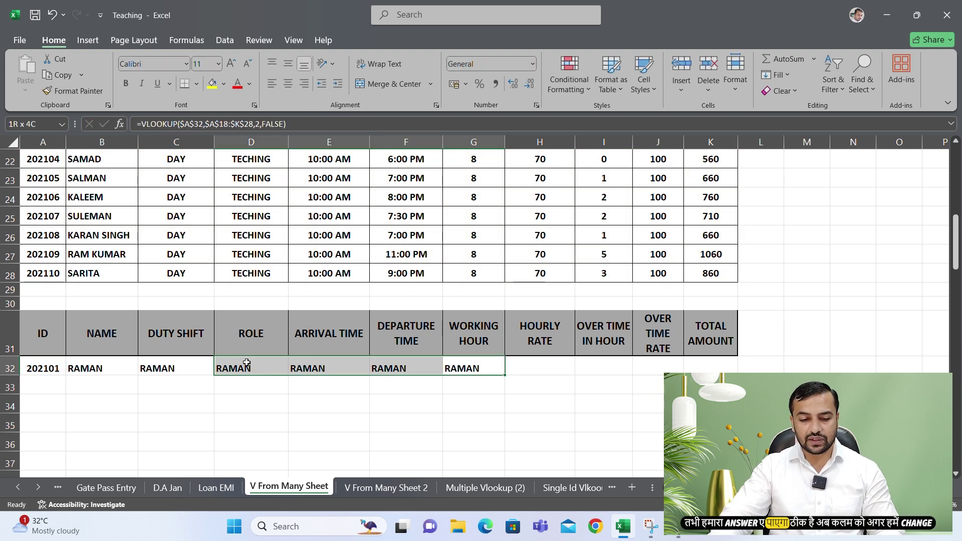
key("Delete")
left_click(173, 368)
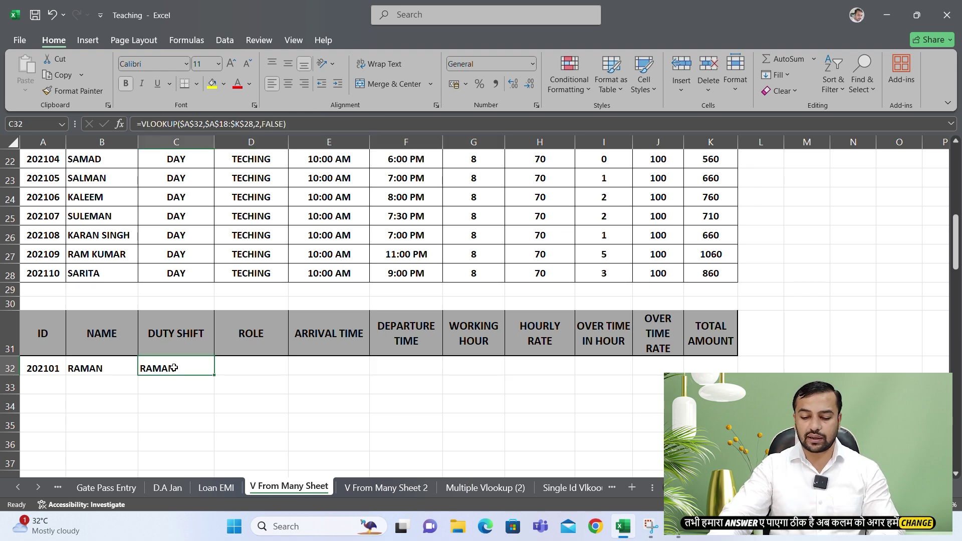
key("Delete")
- Replace the fixed column index 2 in B32's VLOOKUP with an empty COLUMNS() function
double_click(100, 367)
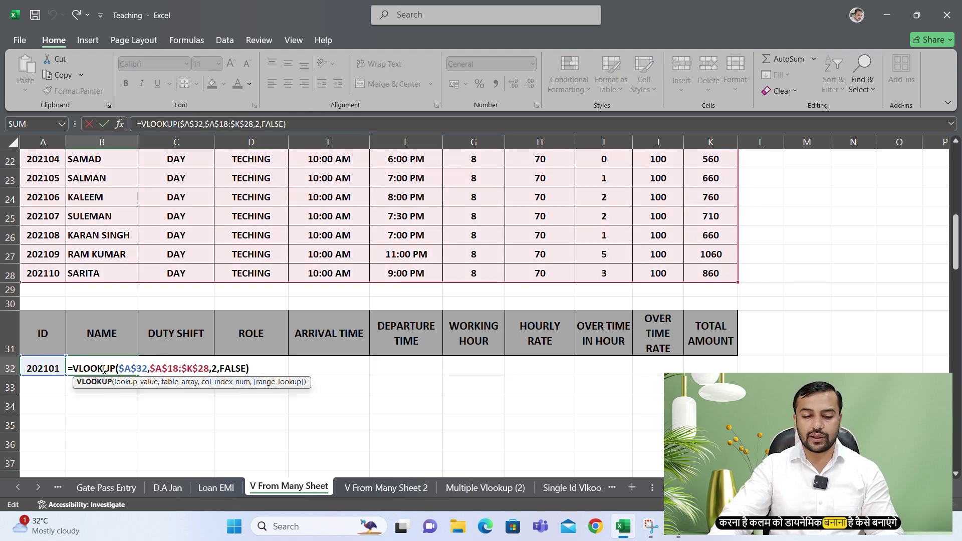
left_click(216, 370)
key("BackSpace")
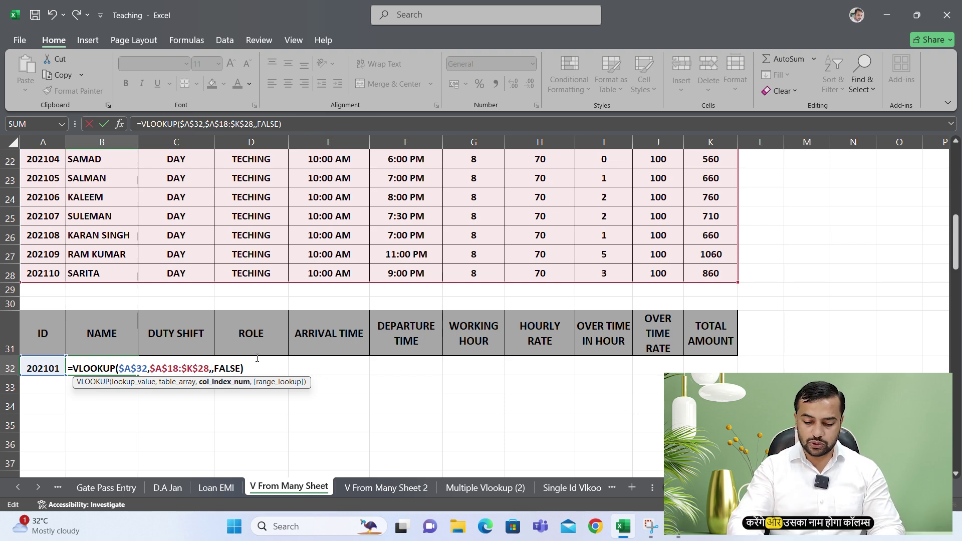
type("columns")
key("Tab")
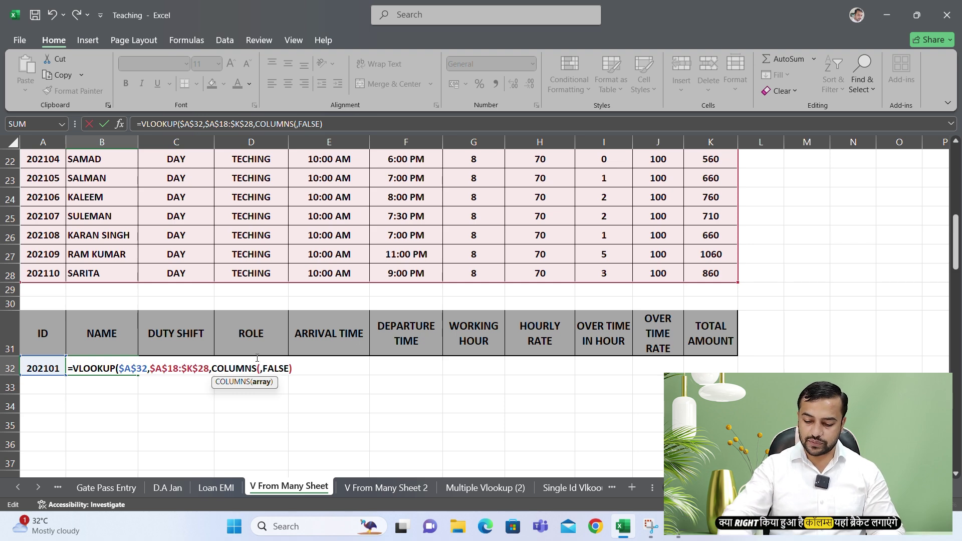
type(")")
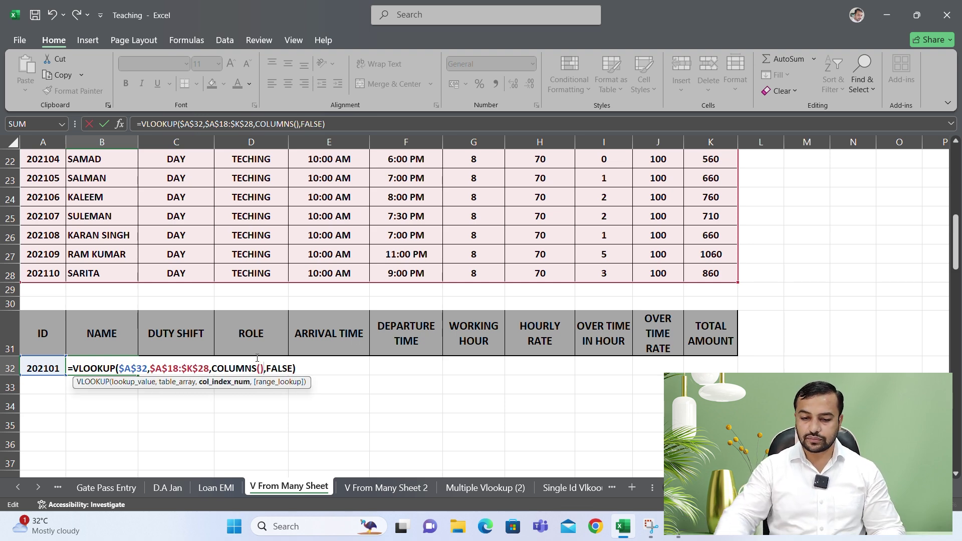
- Set the COLUMNS array in B32's formula to the ID and NAME header cells A18:B18 of the work detail table
left_click(259, 369)
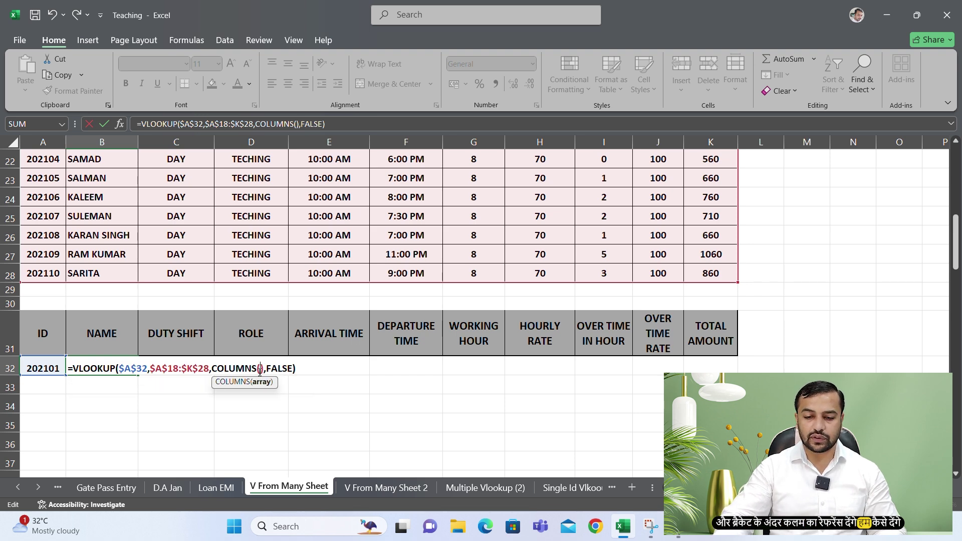
scroll(167, 245, "up", 2)
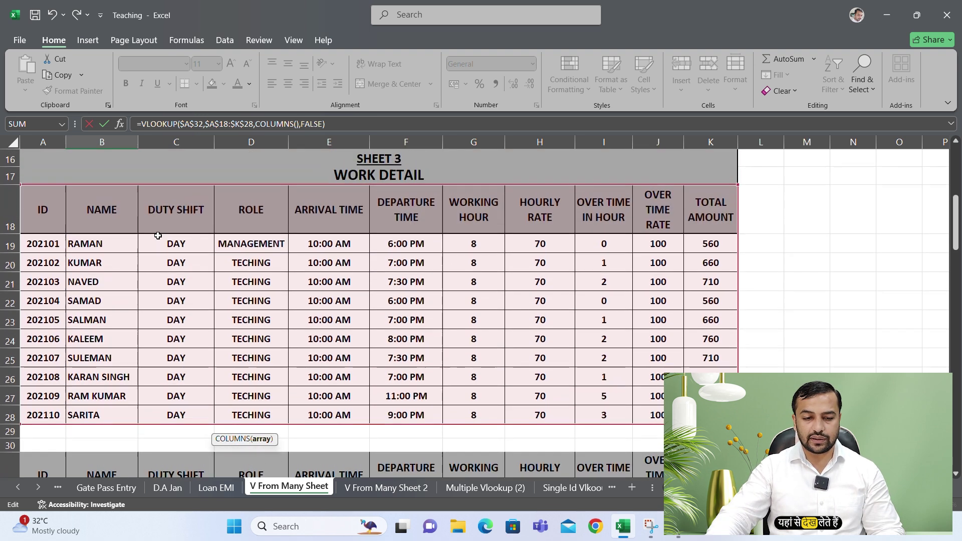
left_click_drag(40, 217, 82, 212)
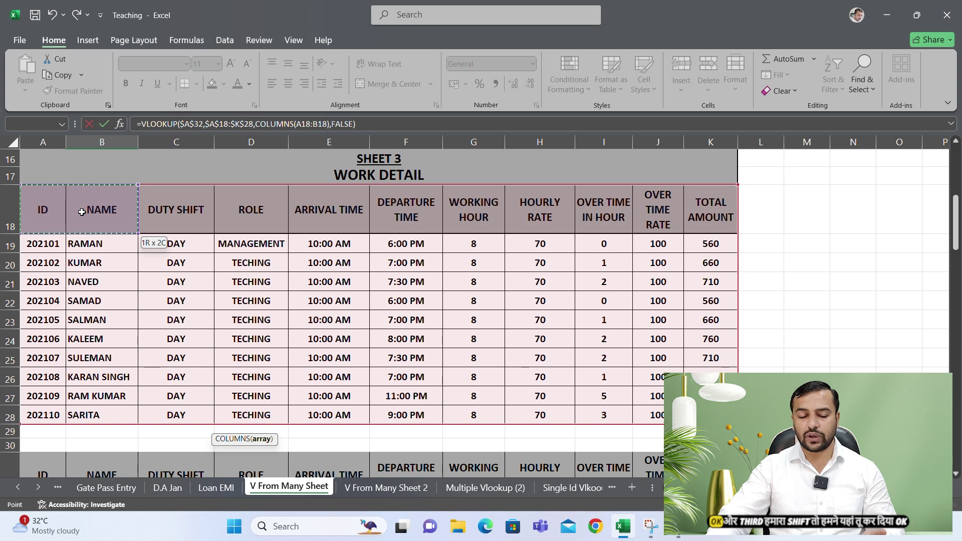
left_click_drag(82, 212, 122, 211)
scroll(156, 249, "down", 2)
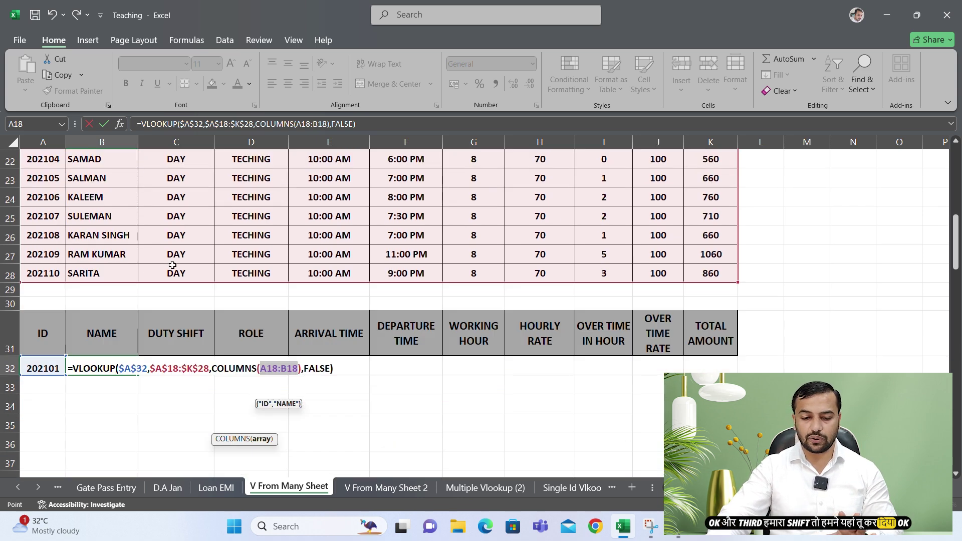
- Lock only the starting A18 reference as $A$18 in the COLUMNS array of B32's formula, keeping B18 relative
left_click(282, 369)
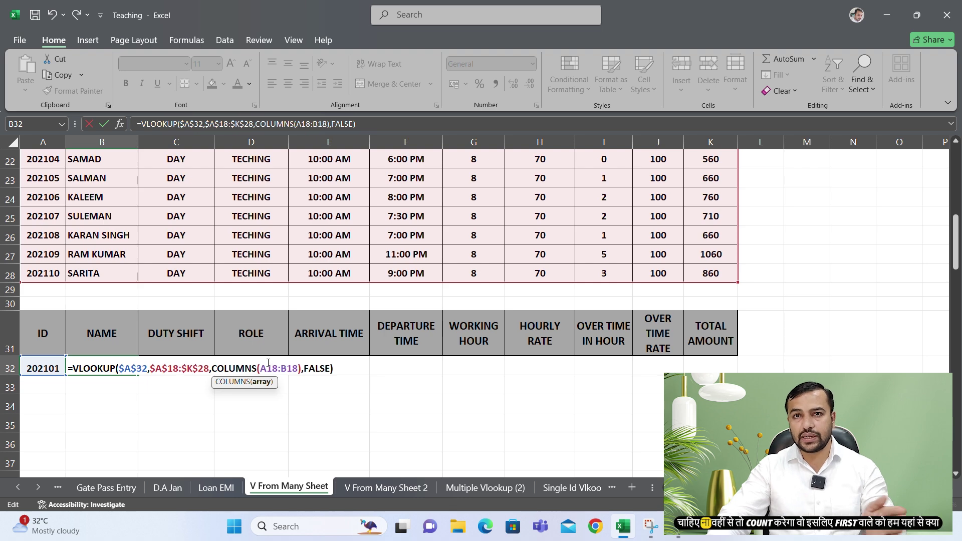
left_click_drag(276, 368, 260, 368)
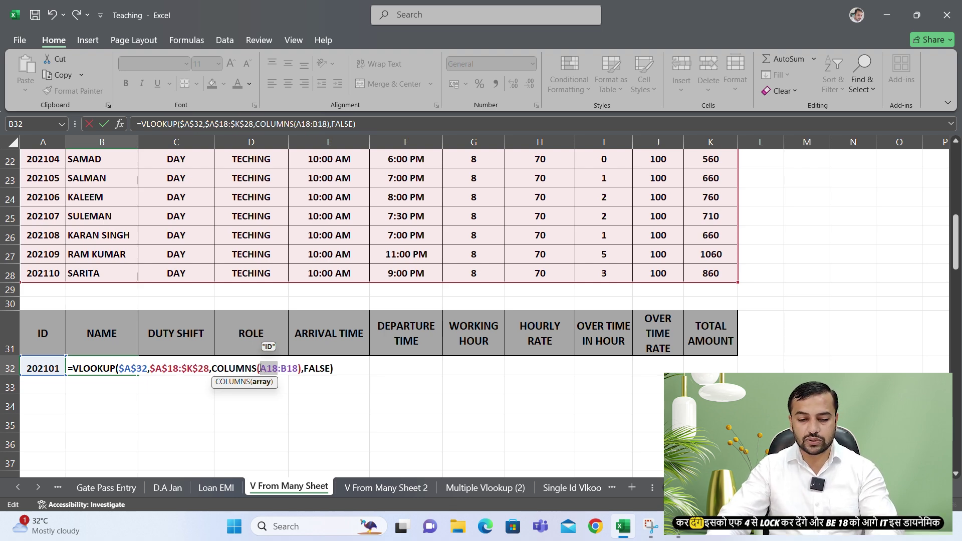
key("F4")
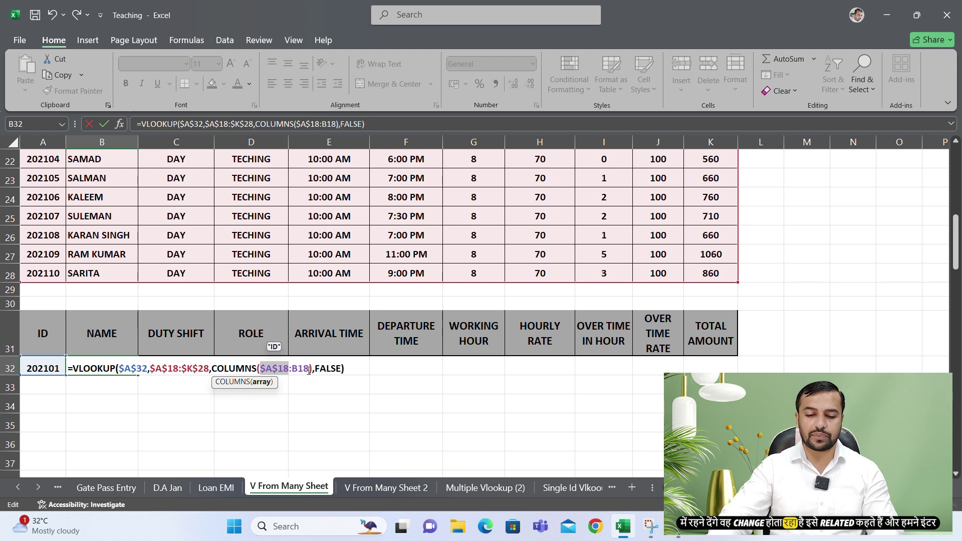
left_click(319, 369)
key("Return")
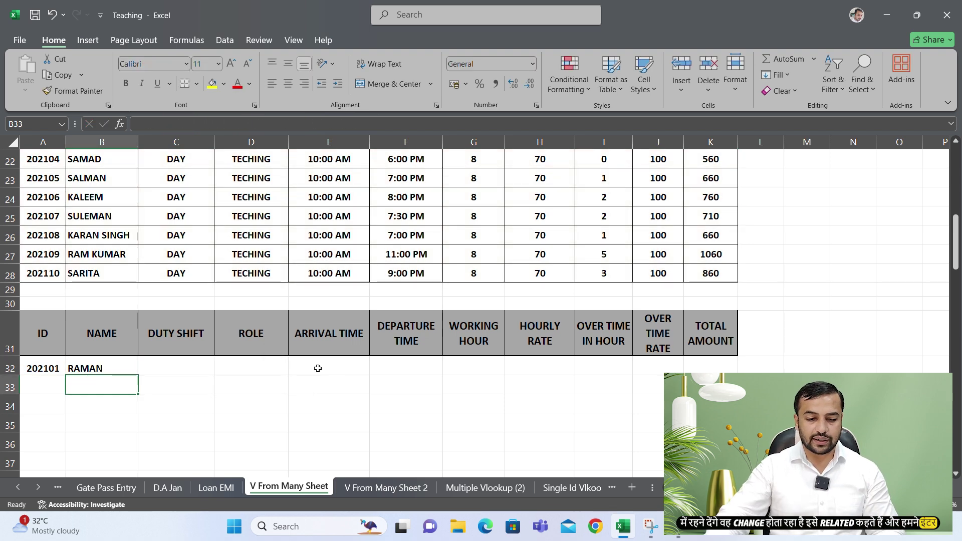
- Fill the completed VLOOKUP formula from B32 across the row to K32
key("Up")
left_click_drag(140, 376, 714, 371)
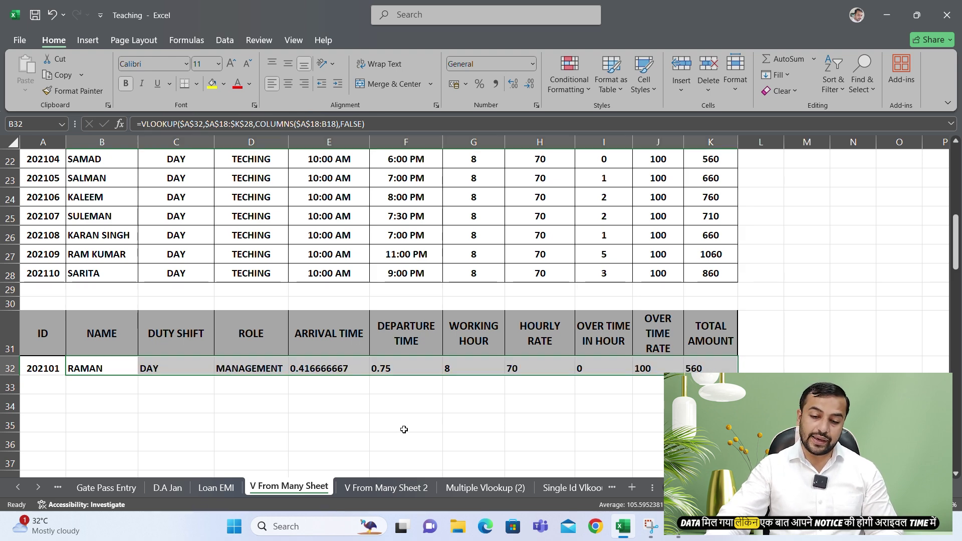
left_click(390, 420)
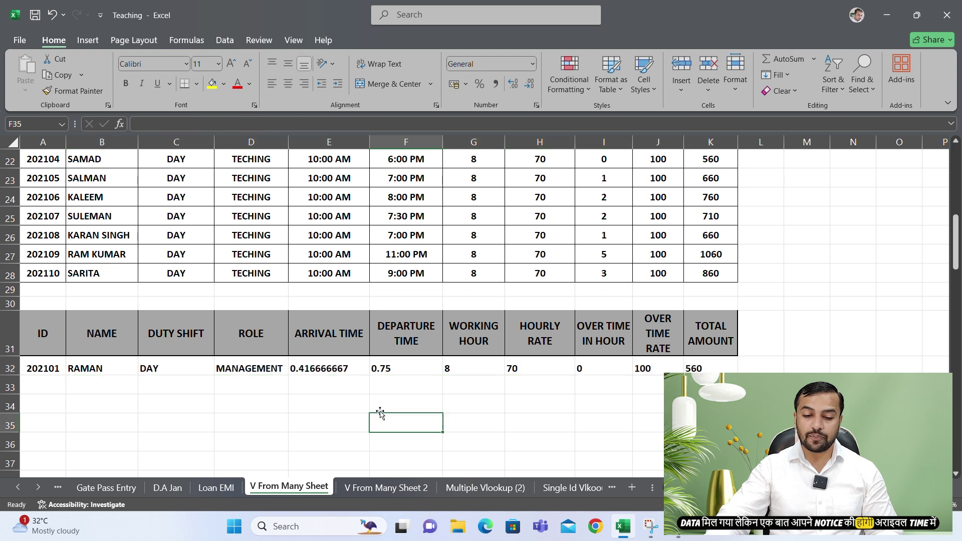
- Apply the Time number format to the arrival and departure time cells E32:F32
left_click(351, 367)
left_click(414, 365)
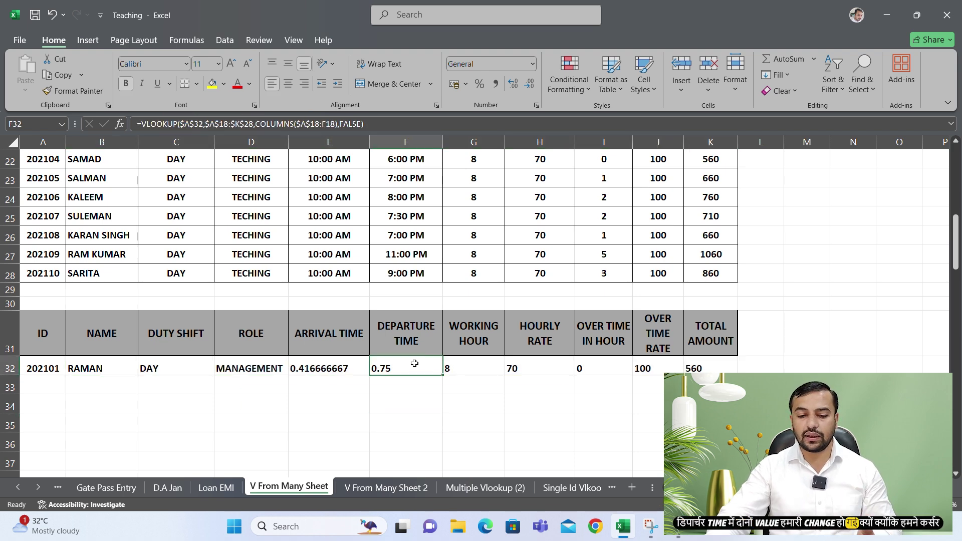
left_click(337, 369)
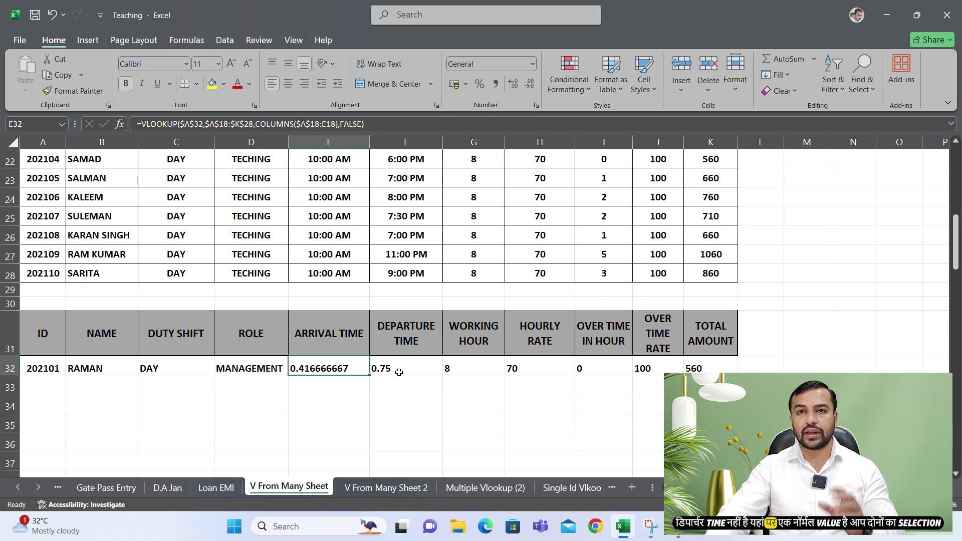
left_click_drag(333, 369, 396, 367)
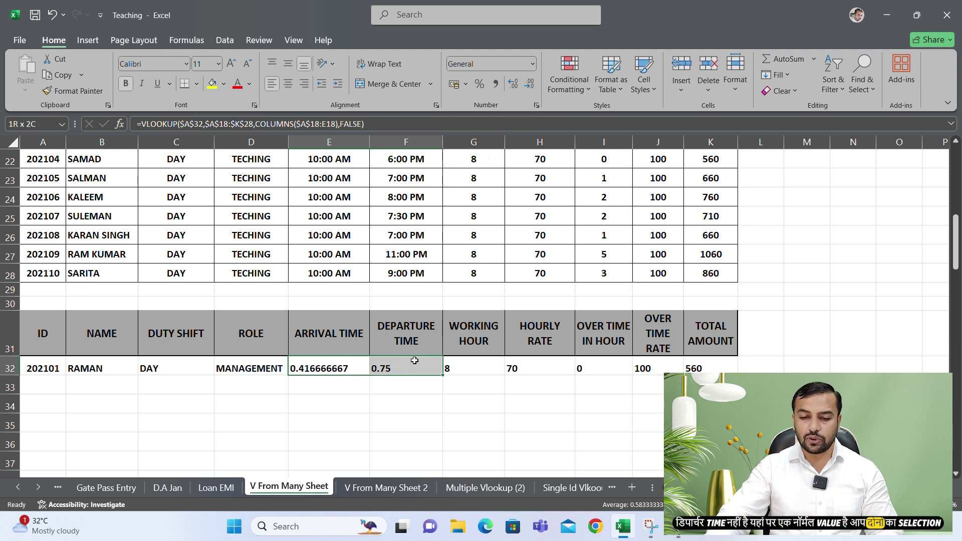
left_click(533, 63)
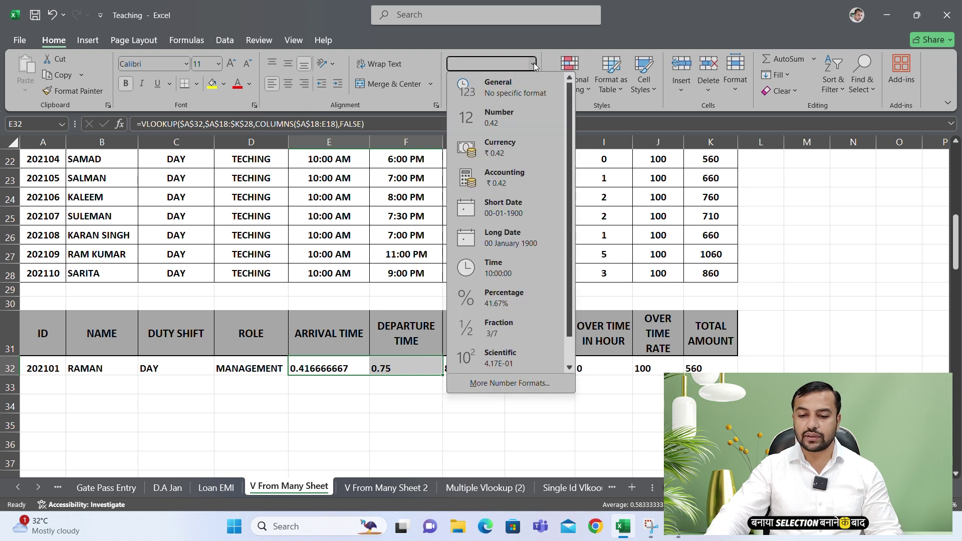
left_click(500, 274)
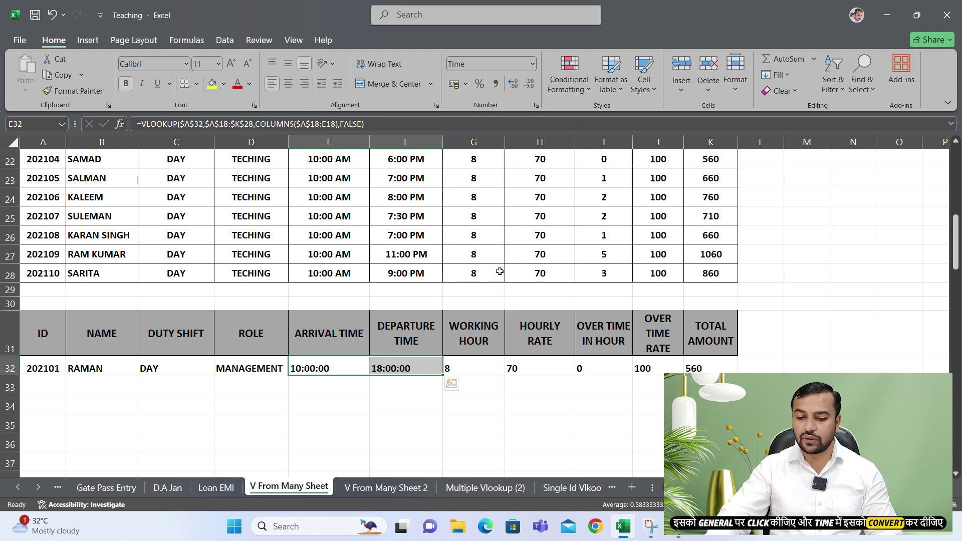
- Change the departure time in F32 to the 01:30:55 PM time format type
left_click(427, 368)
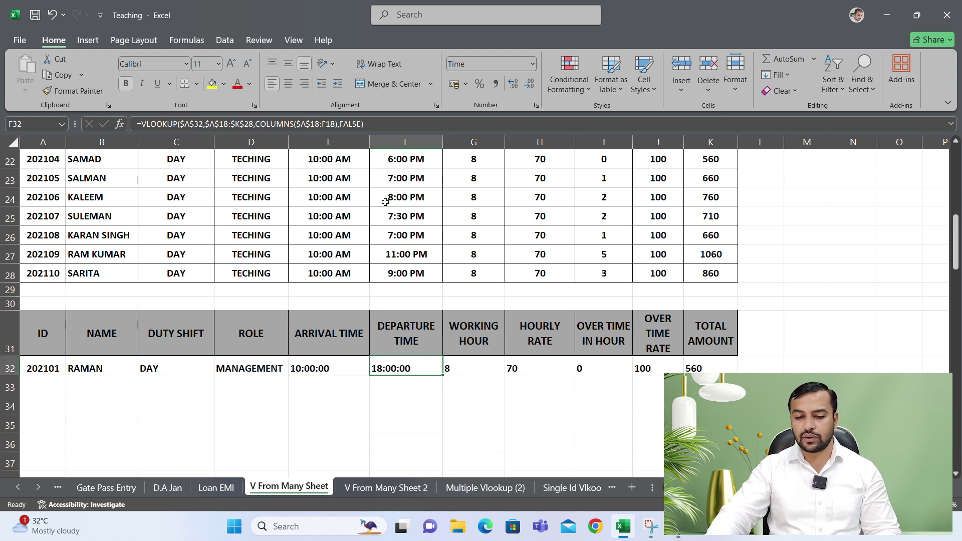
right_click(414, 367)
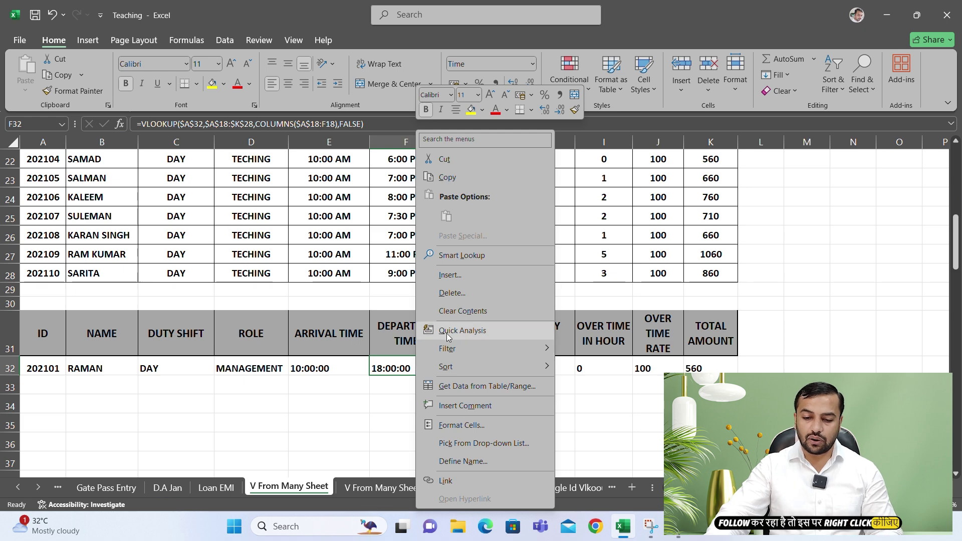
left_click(474, 425)
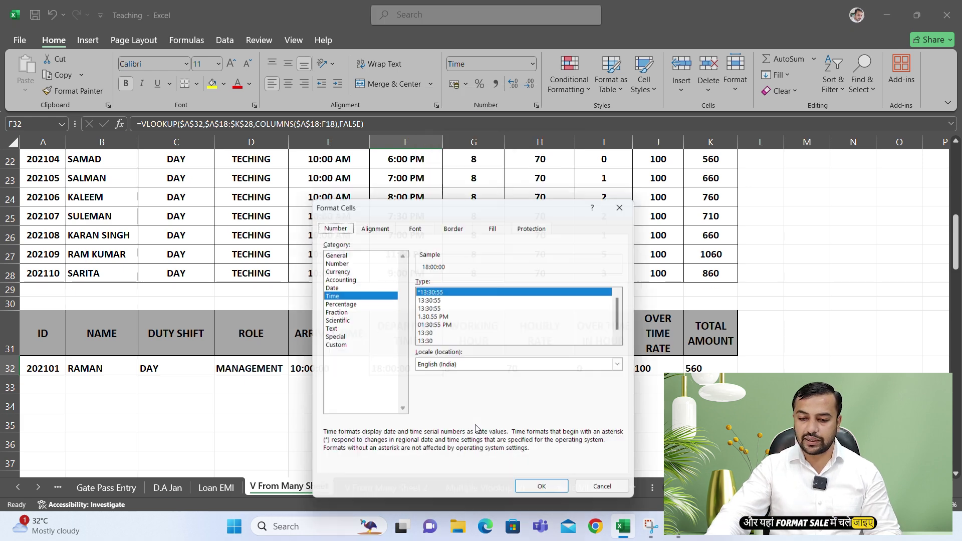
left_click(437, 325)
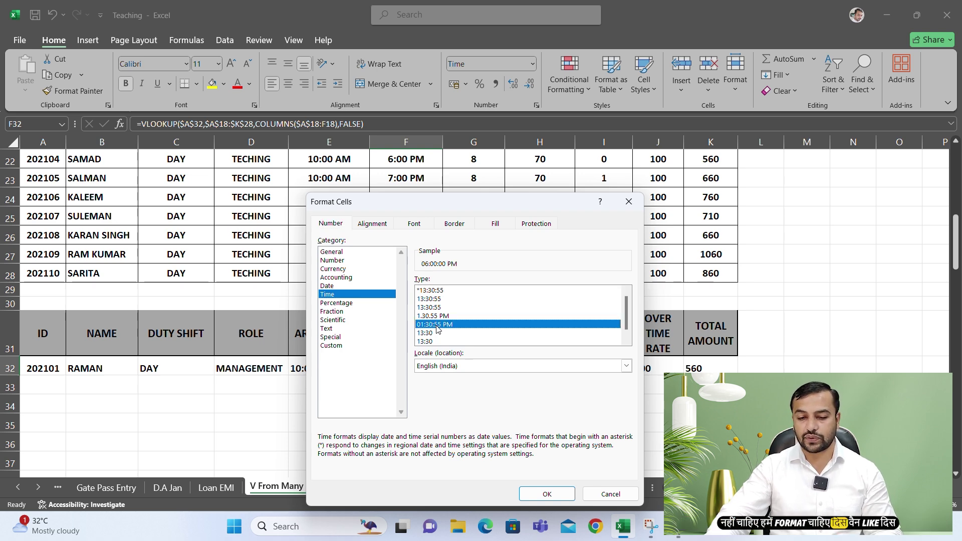
left_click(548, 494)
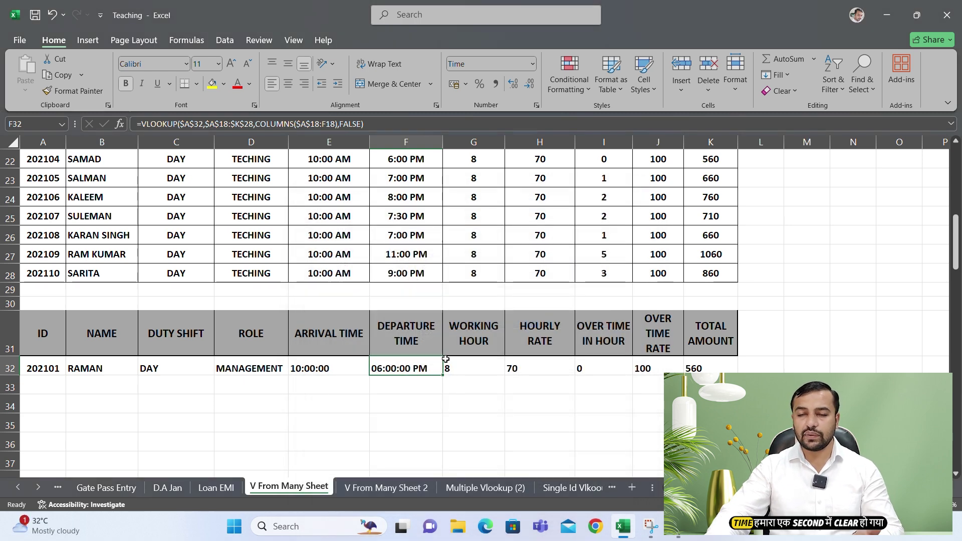
left_click(170, 397)
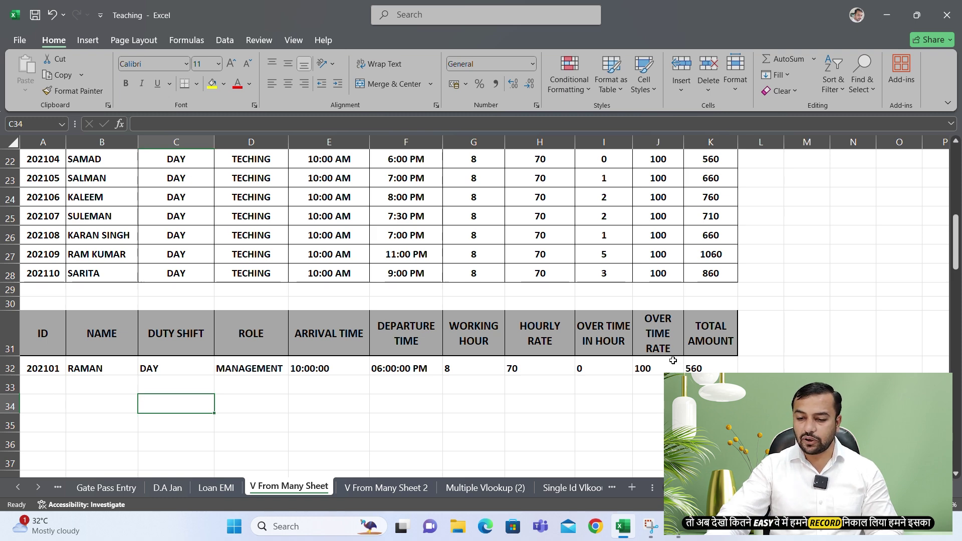
- Center the contents of the lookup result row, cells A32 to K32, horizontally
left_click_drag(41, 371, 710, 368)
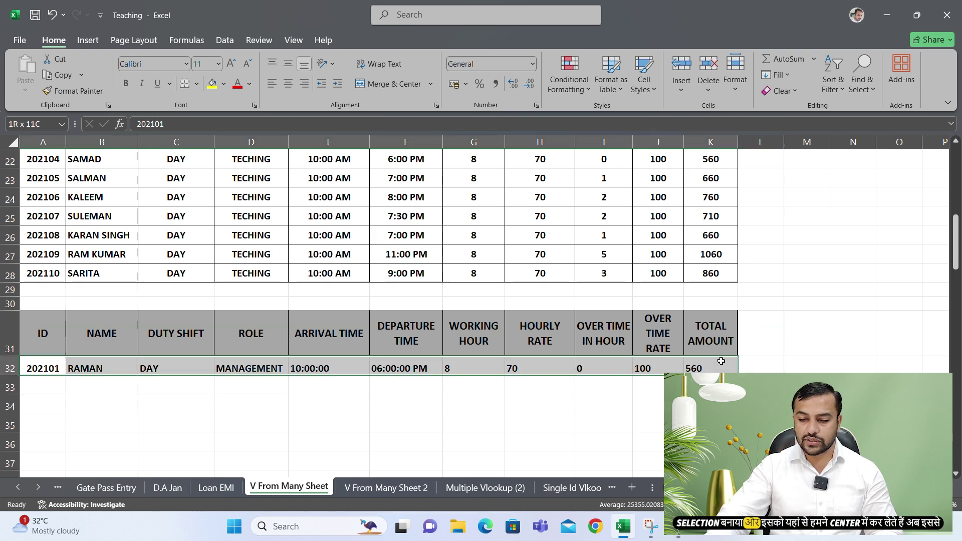
left_click(288, 84)
left_click(260, 384)
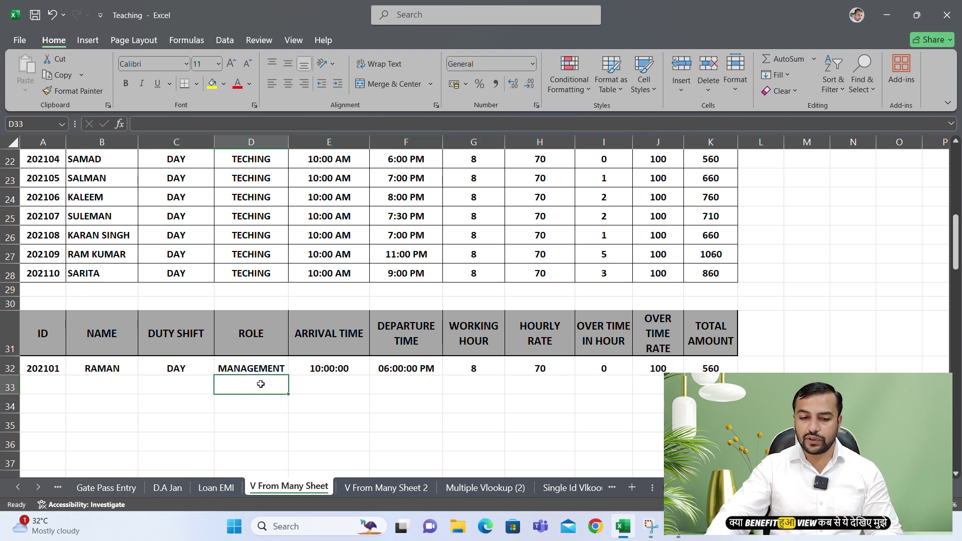
- Replace the lookup ID in A32 with the employee ID listed in A26 of the work detail table
left_click(42, 371)
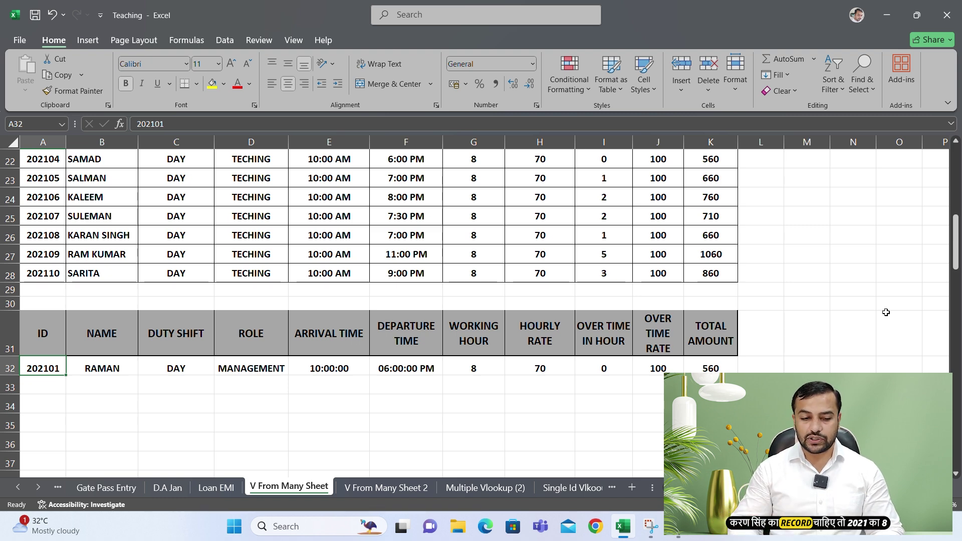
type("202108")
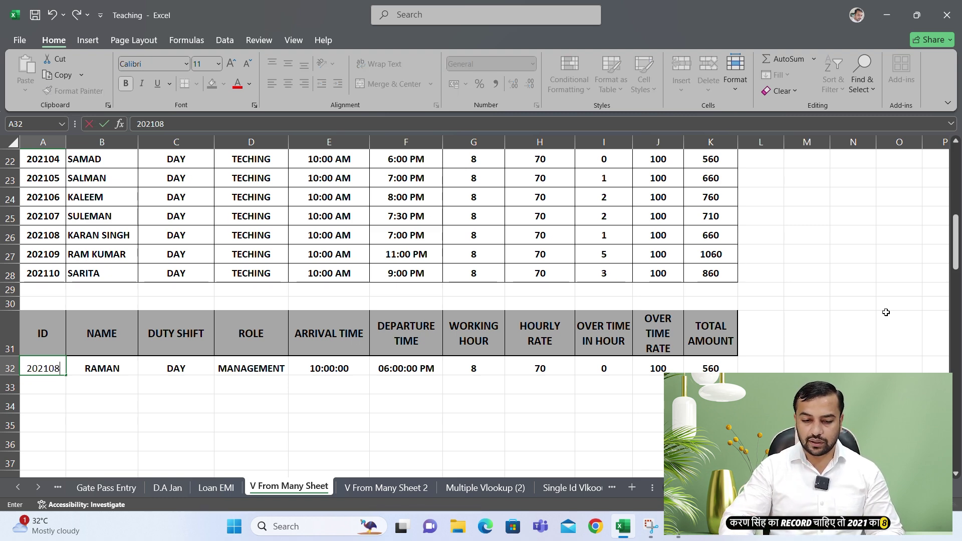
key("Return")
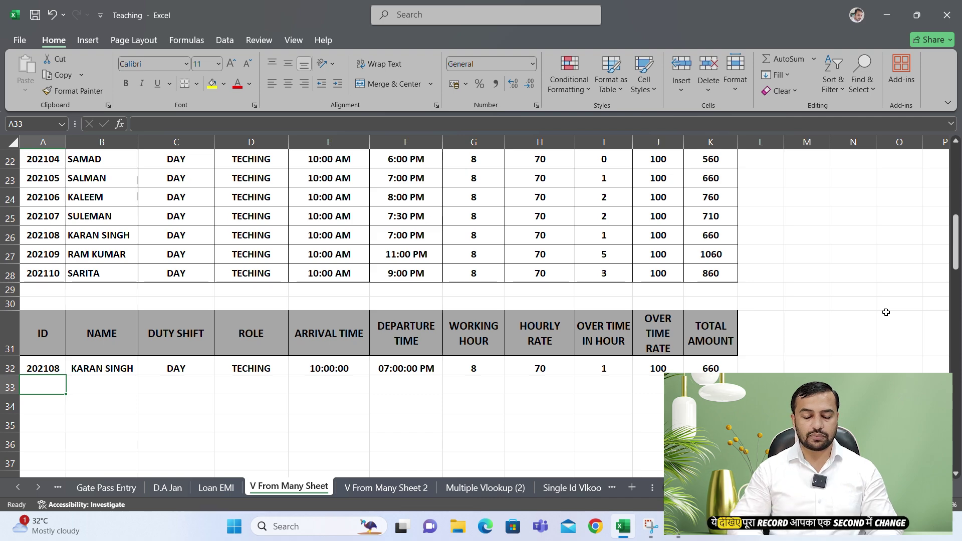